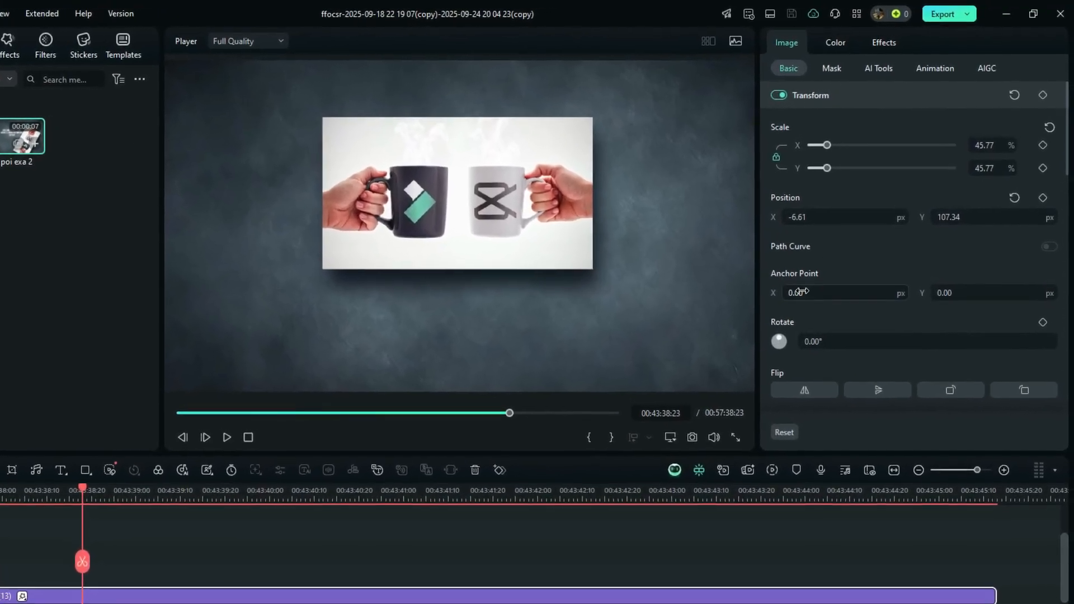
Reset the mug image's anchor point and move it to the image's top-right corner
left_click(448, 213)
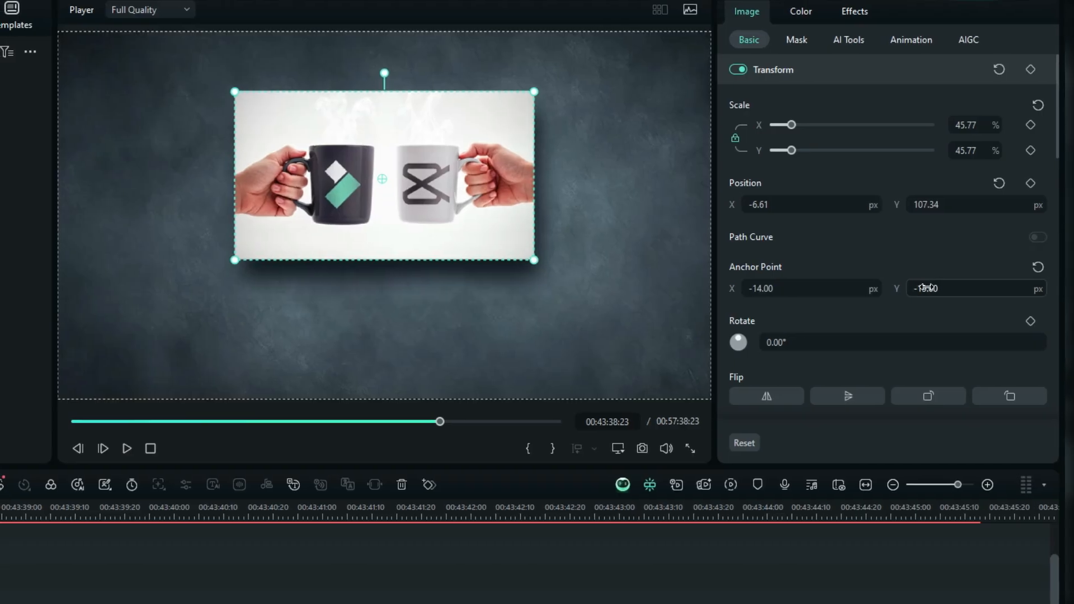
left_click(1040, 268)
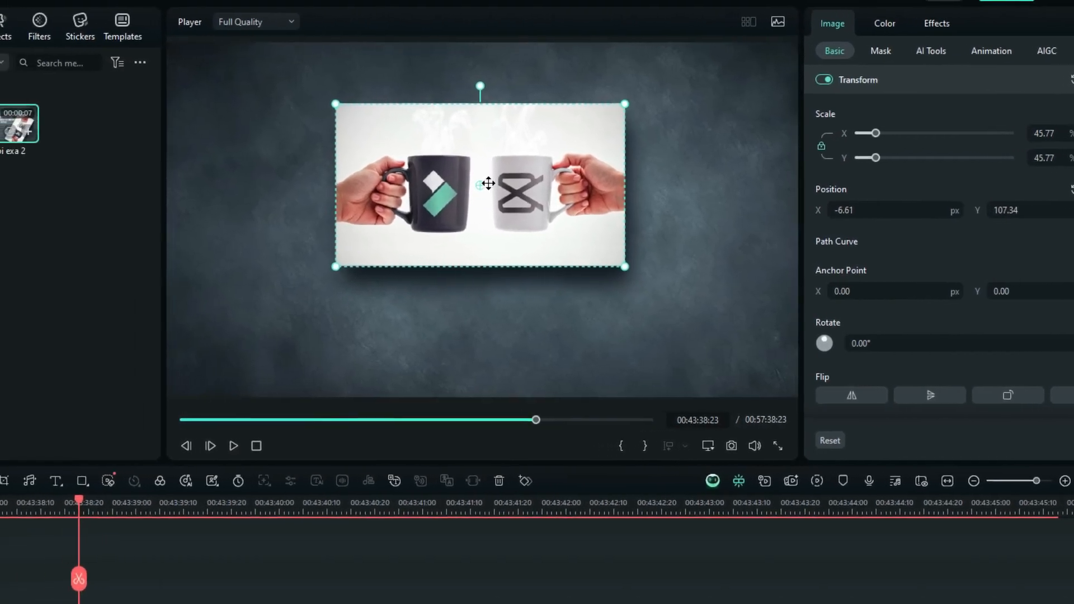
left_click_drag(494, 184, 633, 140)
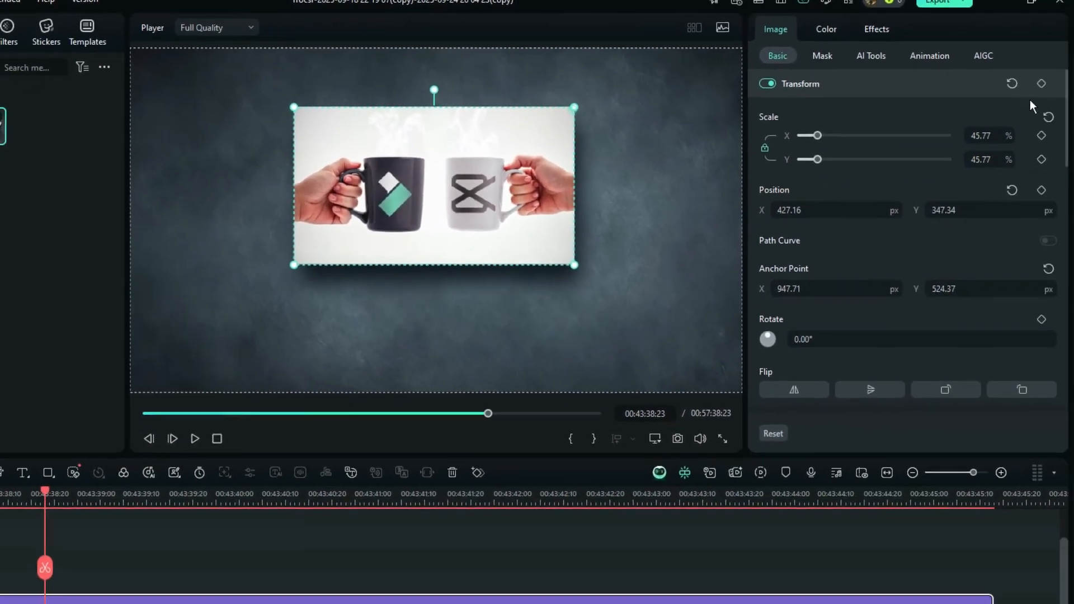
Add a rotation keyframe at the clip start, then set the rotation to -84° about three seconds later
left_click(1006, 93)
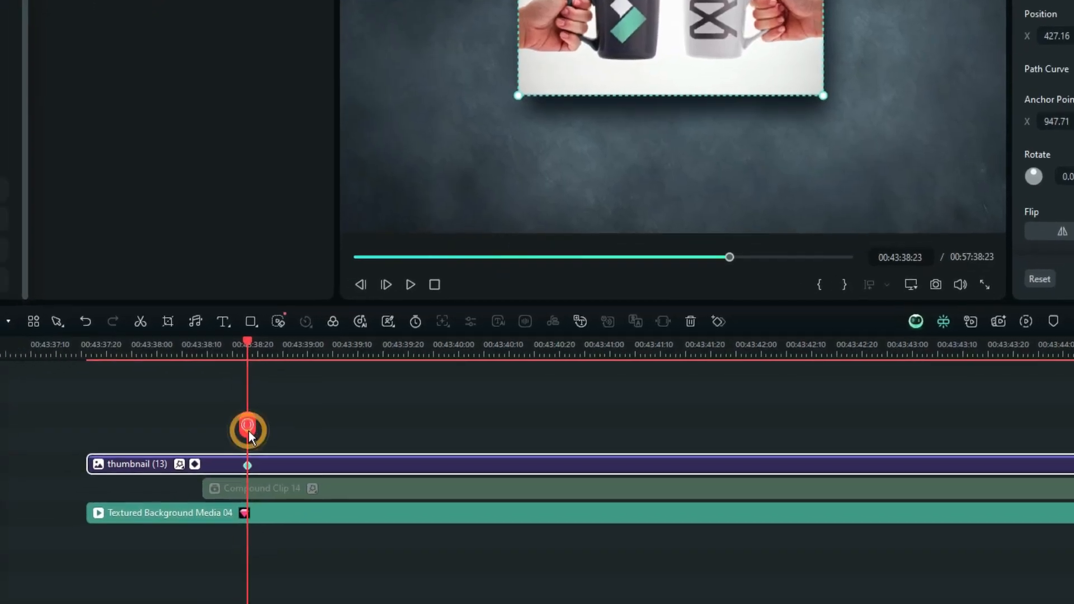
left_click_drag(26, 579, 267, 579)
left_click_drag(529, 437, 660, 436)
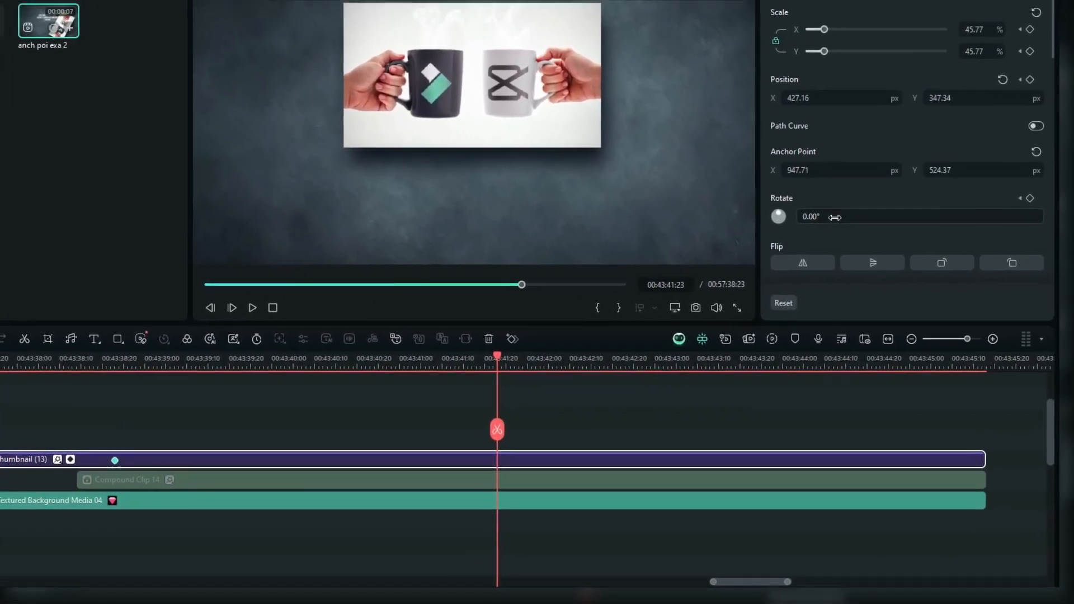
left_click_drag(818, 190, 833, 190)
left_click_drag(803, 261, 798, 264)
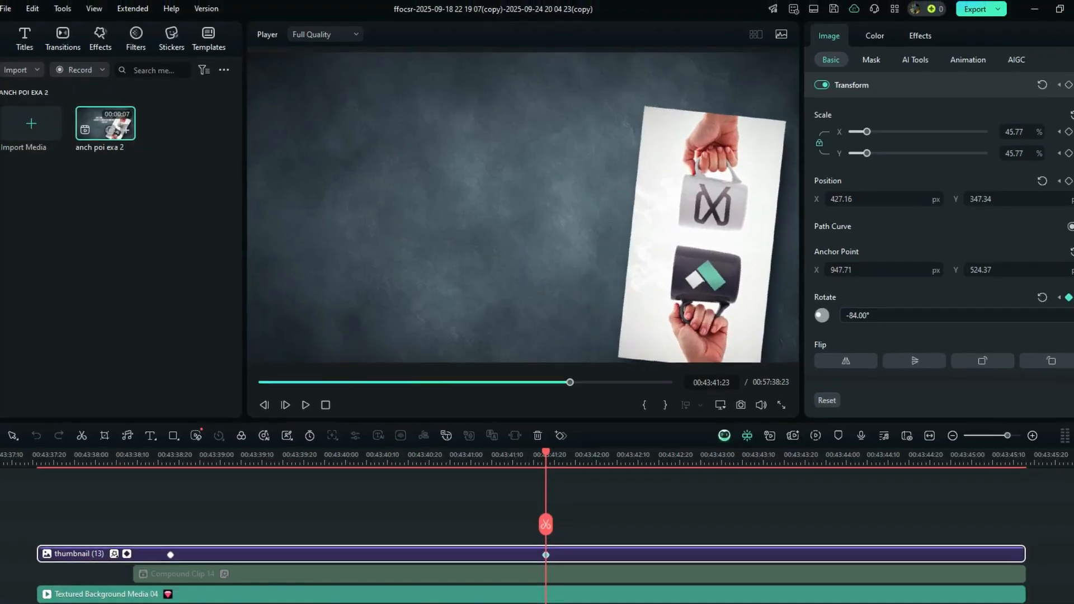
Add a third rotation keyframe at 00:43:43:26 with rotation -65°, and return the playhead to the clip start
left_click_drag(547, 528, 804, 539)
left_click_drag(895, 322, 912, 307)
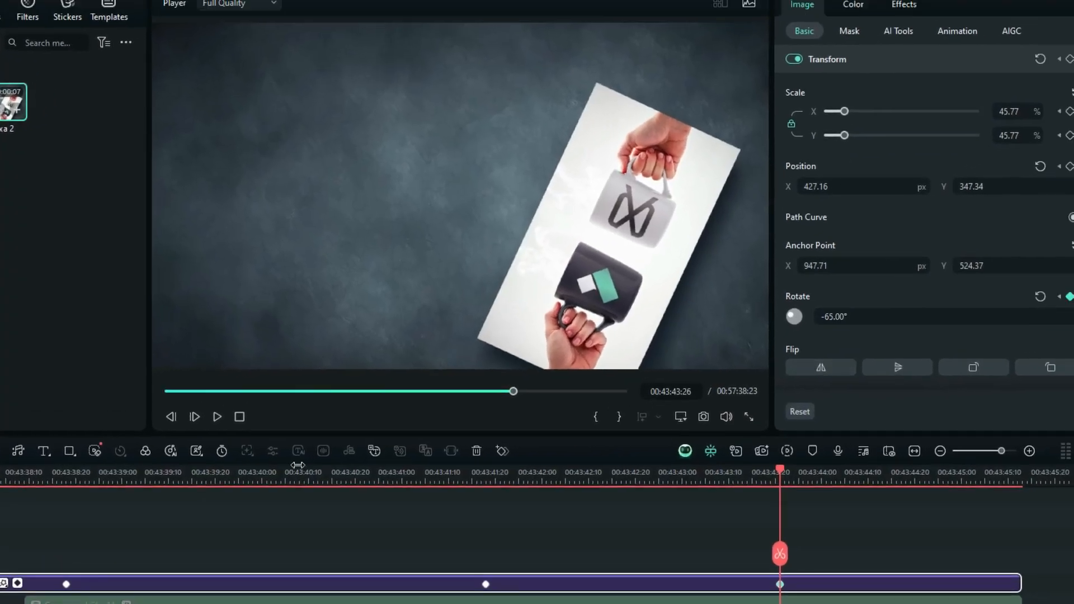
left_click_drag(819, 537, 134, 537)
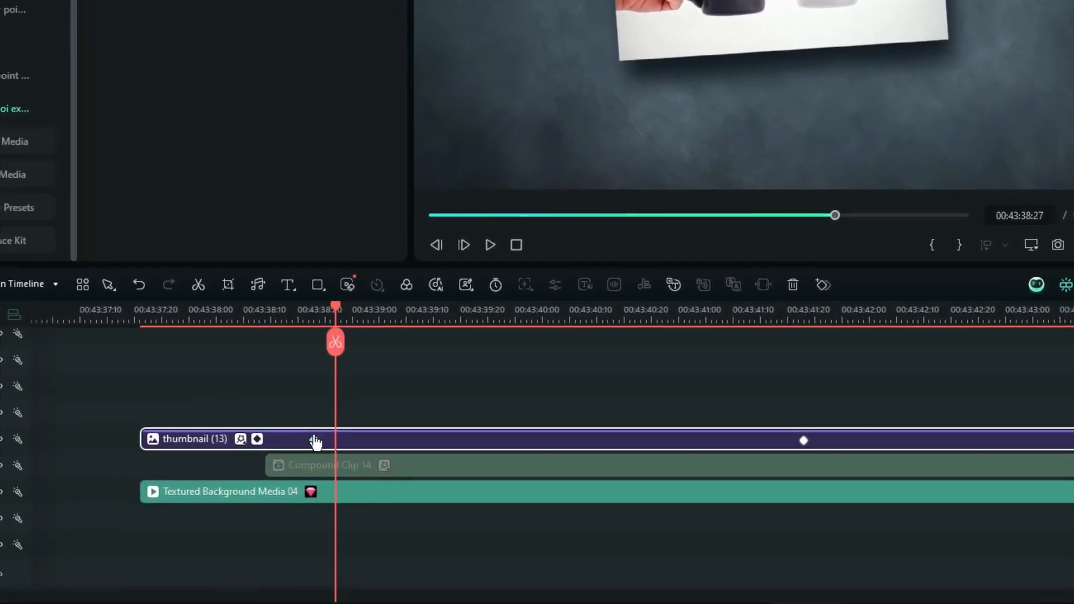
Show the keyframe animation graph for the mug image clip
right_click(314, 441)
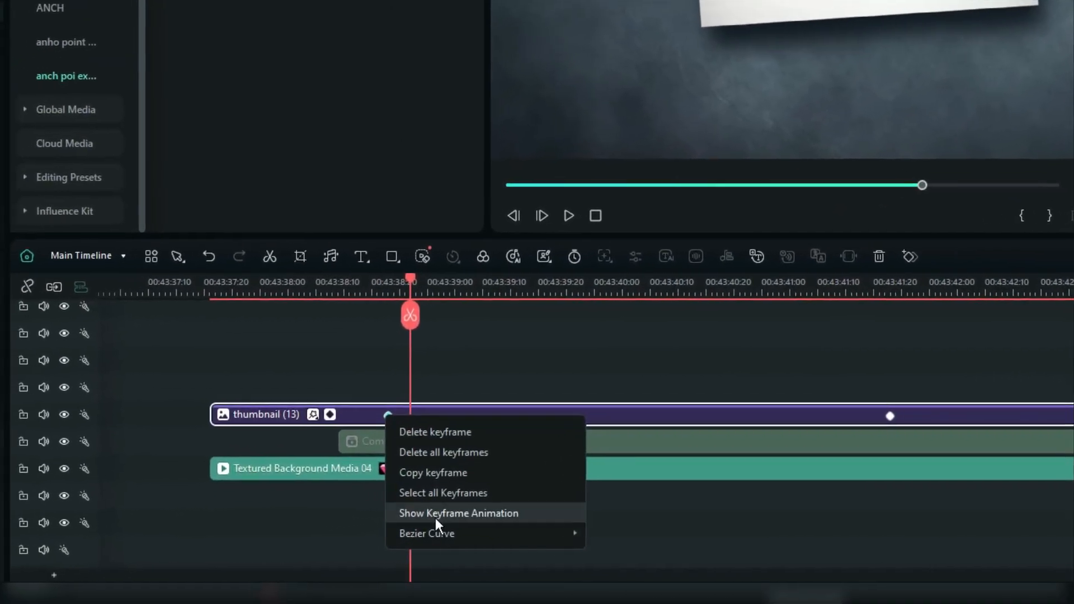
mouse_move(364, 557)
left_click(630, 571)
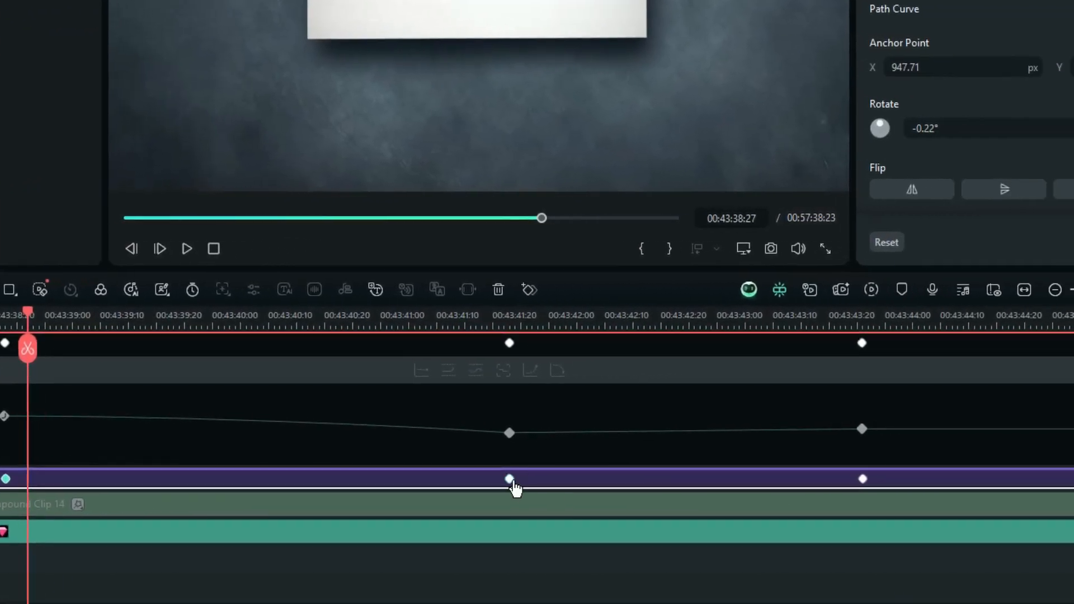
Set the last rotation keyframe's Bezier curve to Ease Out
right_click(778, 486)
mouse_move(819, 476)
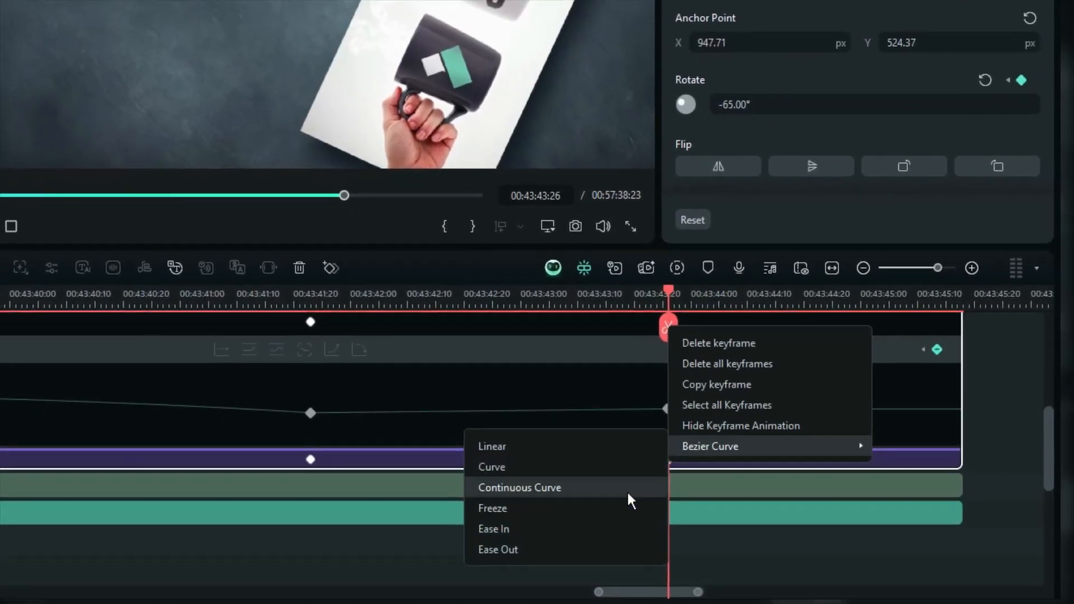
left_click(649, 550)
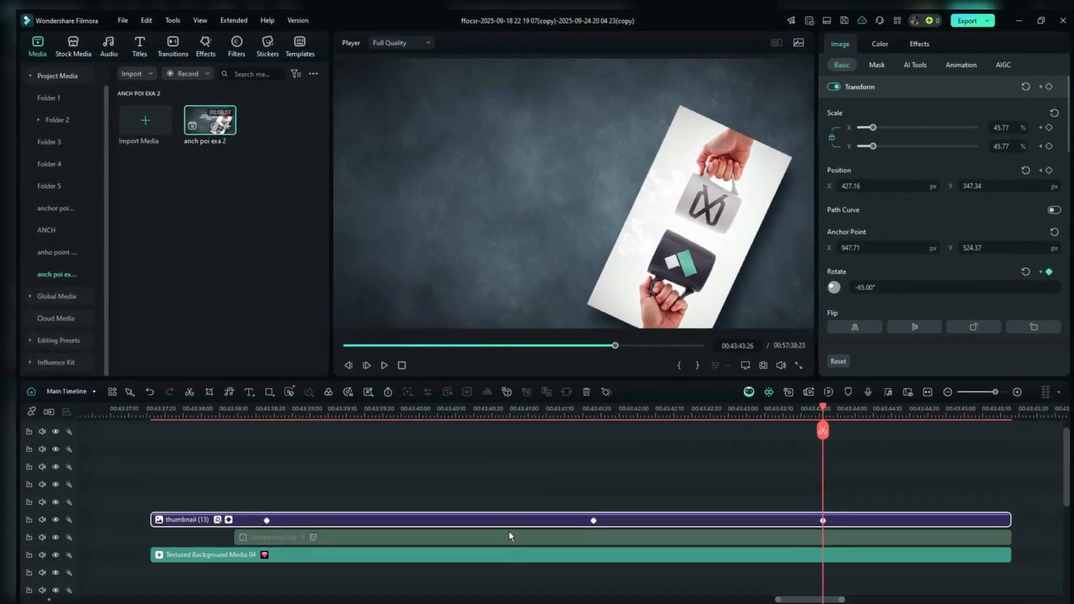
Play back the mug image's rotation animation
left_click(175, 470)
key("space")
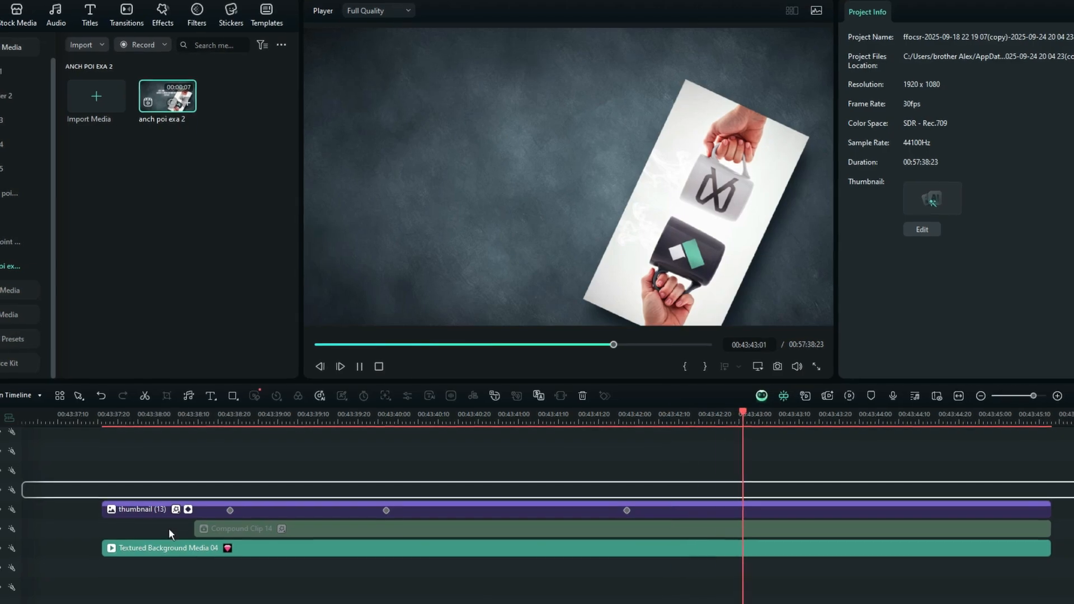
left_click(186, 462)
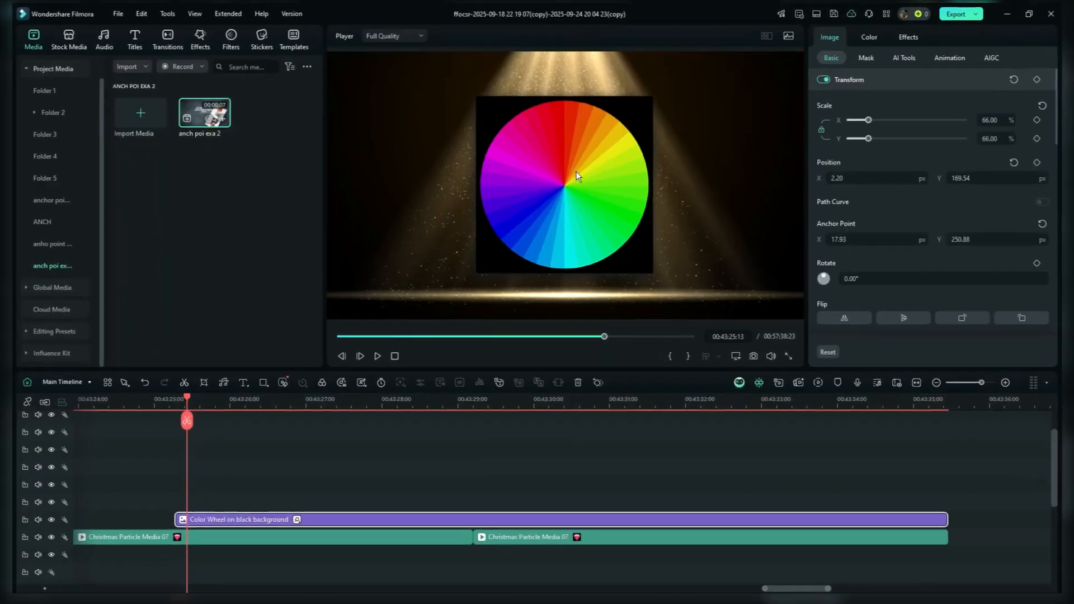
Move the color wheel's anchor point to its centre, fine-tuning it to about X -4.72 px and Y -7.34 px, and add a keyframe
left_click_drag(567, 144, 572, 211)
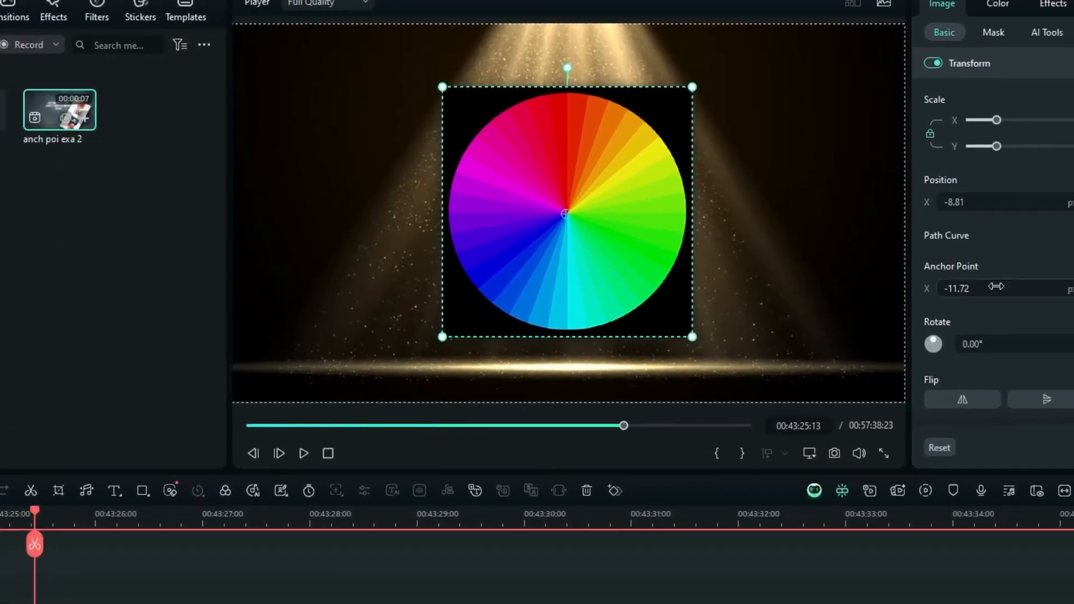
left_click(971, 276)
scroll(888, 289, "up", 3)
left_click(1038, 289)
scroll(1038, 289, "up", 2)
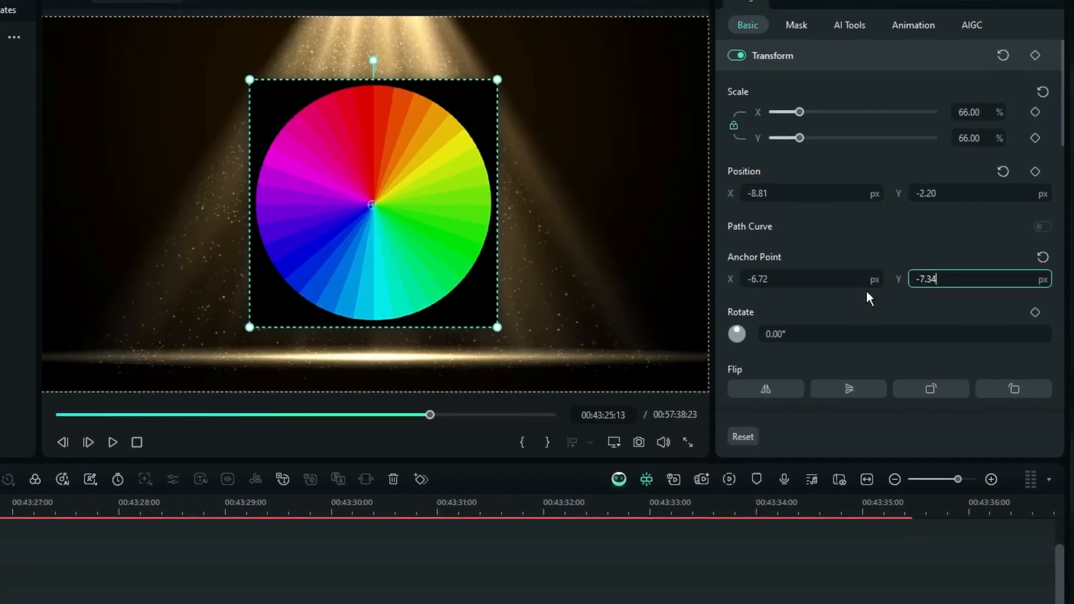
left_click(914, 289)
scroll(914, 289, "up", 1)
scroll(844, 281, "up", 1)
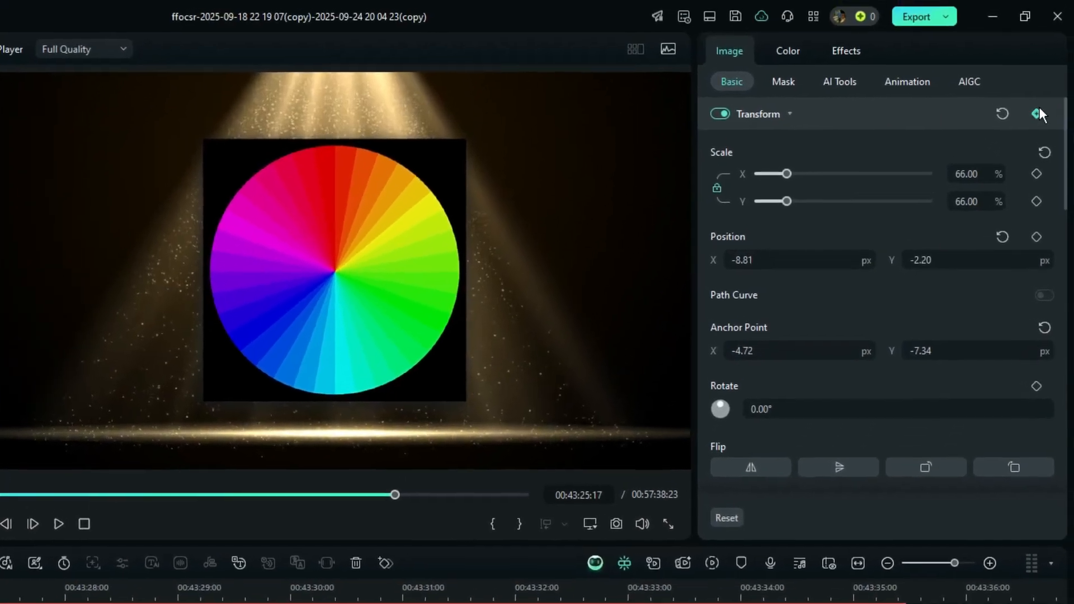
left_click(1053, 56)
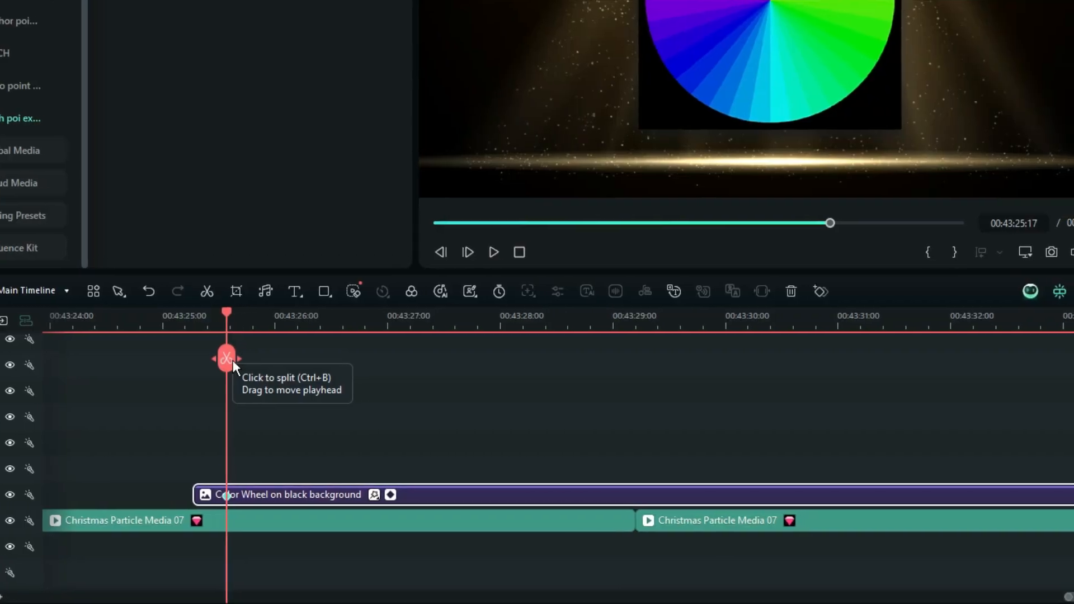
At 00:43:31:10, set the color wheel's rotation to 1007°
left_click_drag(298, 334, 1063, 445)
left_click_drag(909, 476, 682, 442)
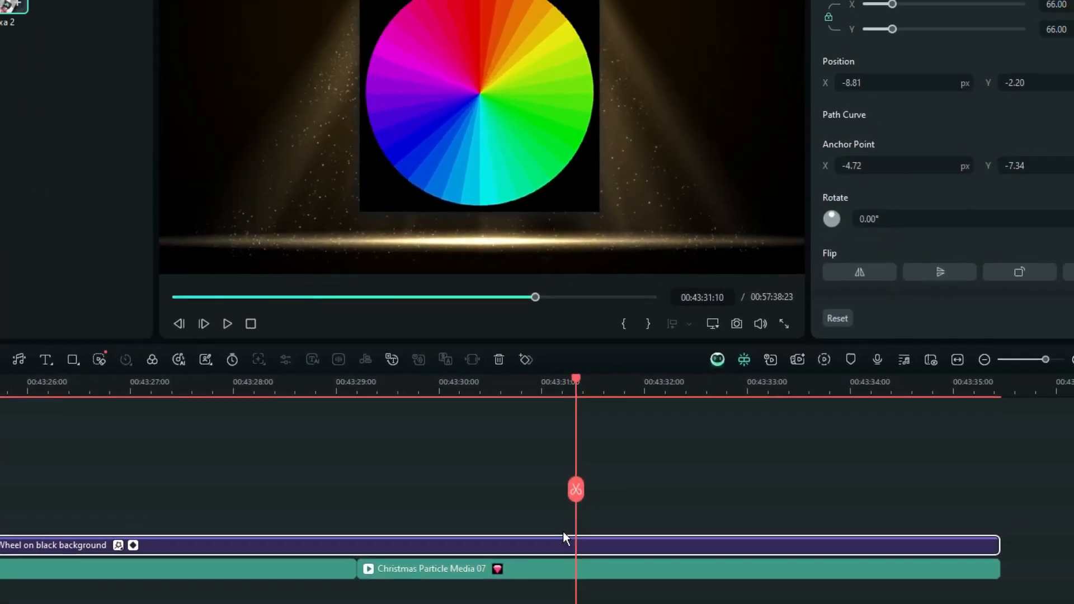
left_click_drag(958, 143, 1063, 143)
left_click_drag(856, 294, 998, 294)
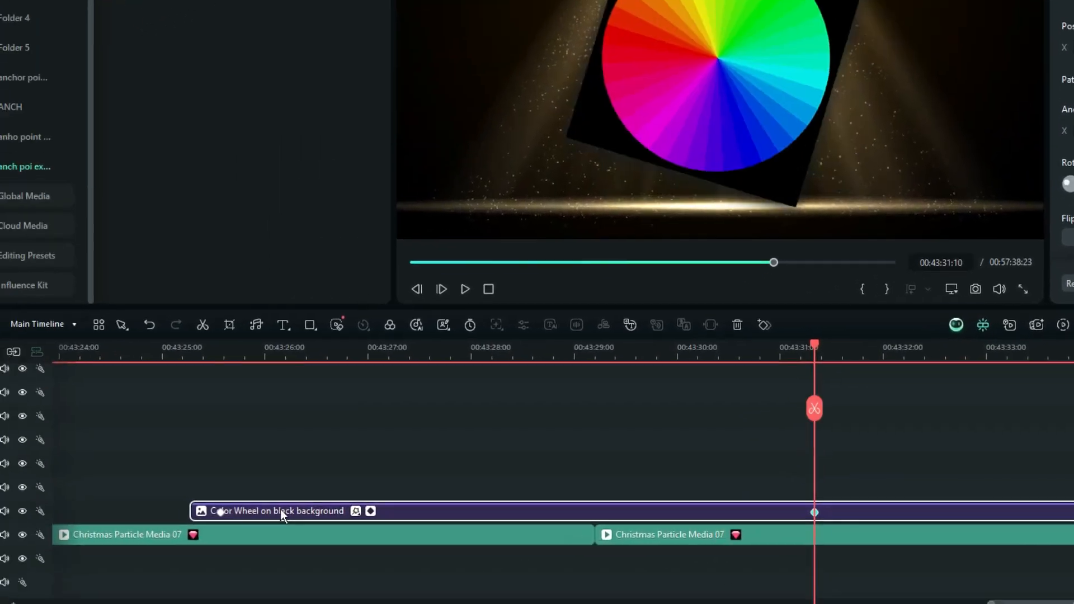
Apply a Bezier easing to the color wheel's first rotation keyframe
left_click(220, 511)
right_click(221, 511)
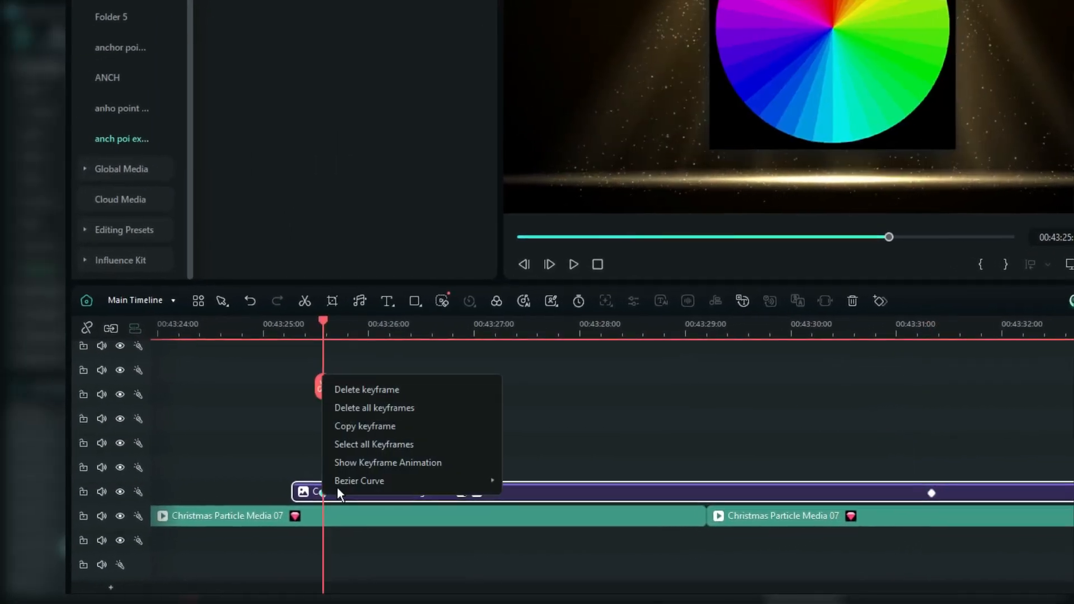
mouse_move(249, 500)
left_click(526, 575)
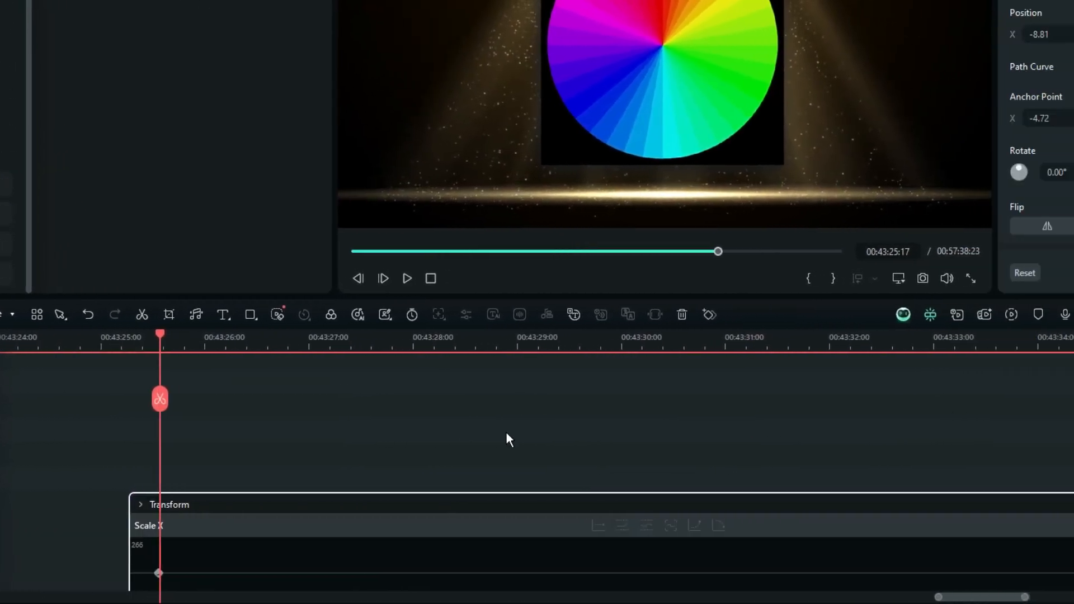
Apply a Bezier easing to the color wheel's second rotation keyframe
scroll(507, 436, "down", 4)
right_click(760, 419)
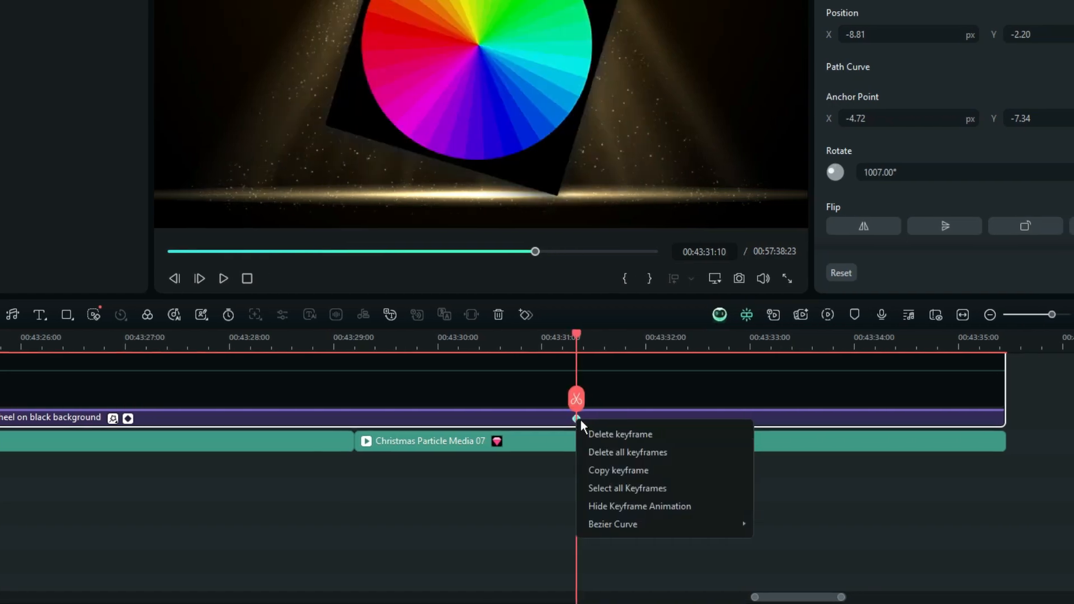
mouse_move(609, 524)
left_click(772, 554)
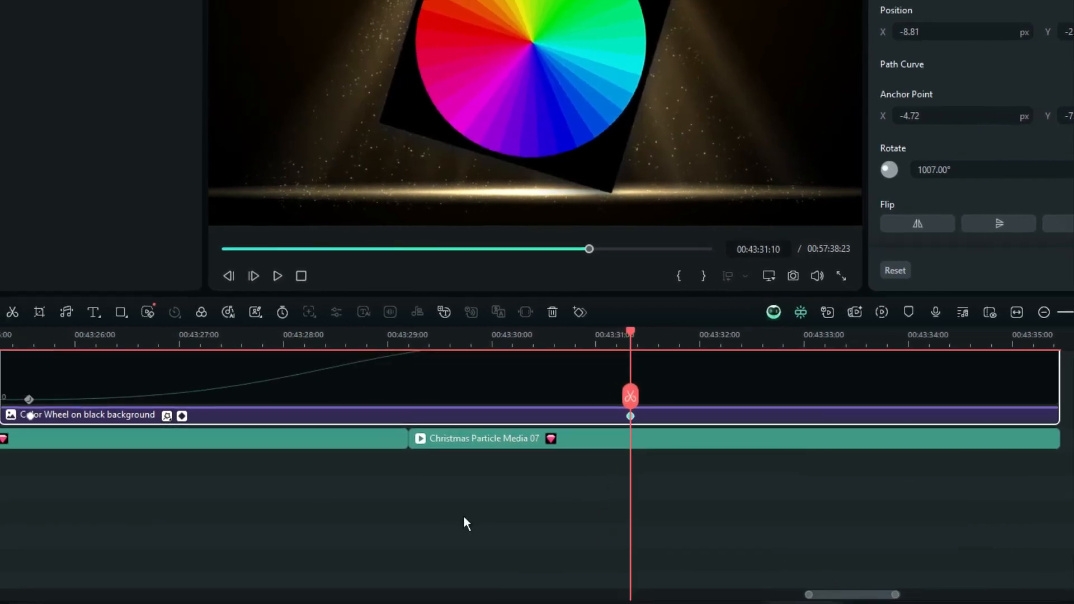
Expand the clip's keyframe graph to inspect the rotation curve
scroll(464, 516, "up", 3)
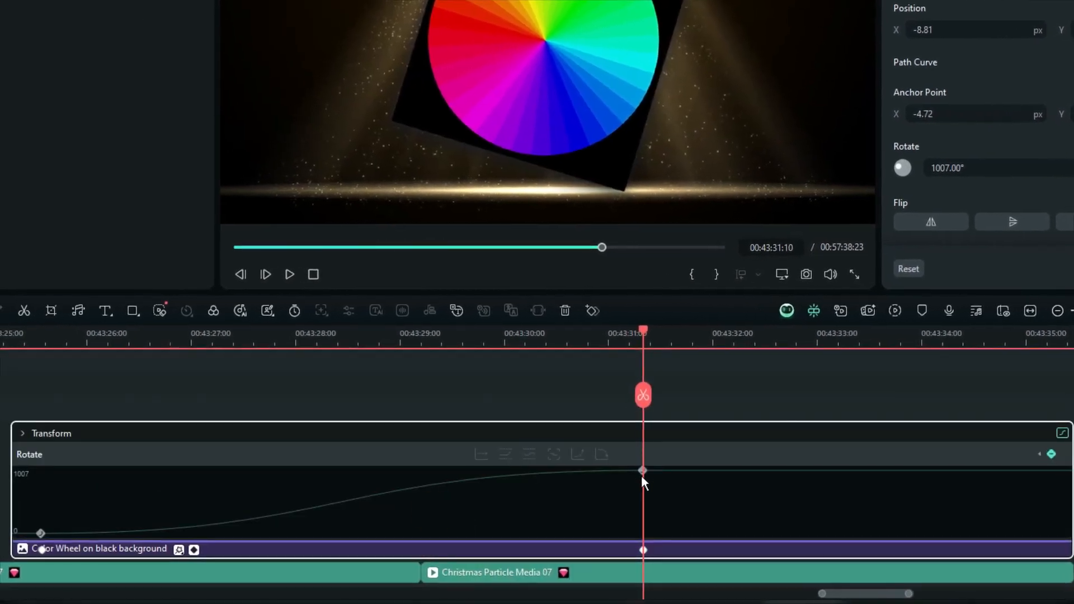
left_click_drag(2, 420, 2, 355)
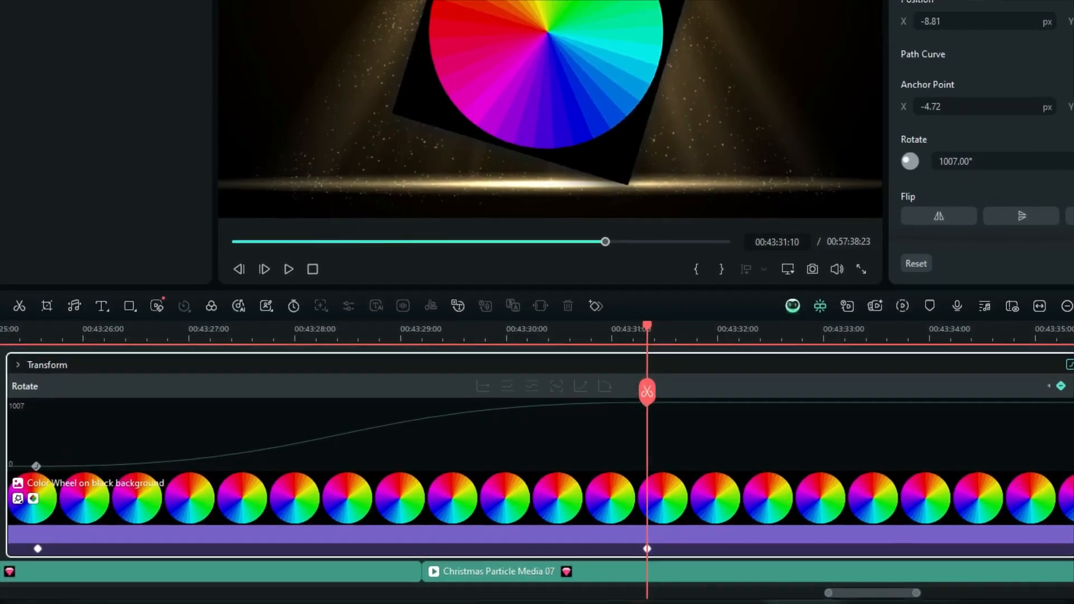
left_click(714, 338)
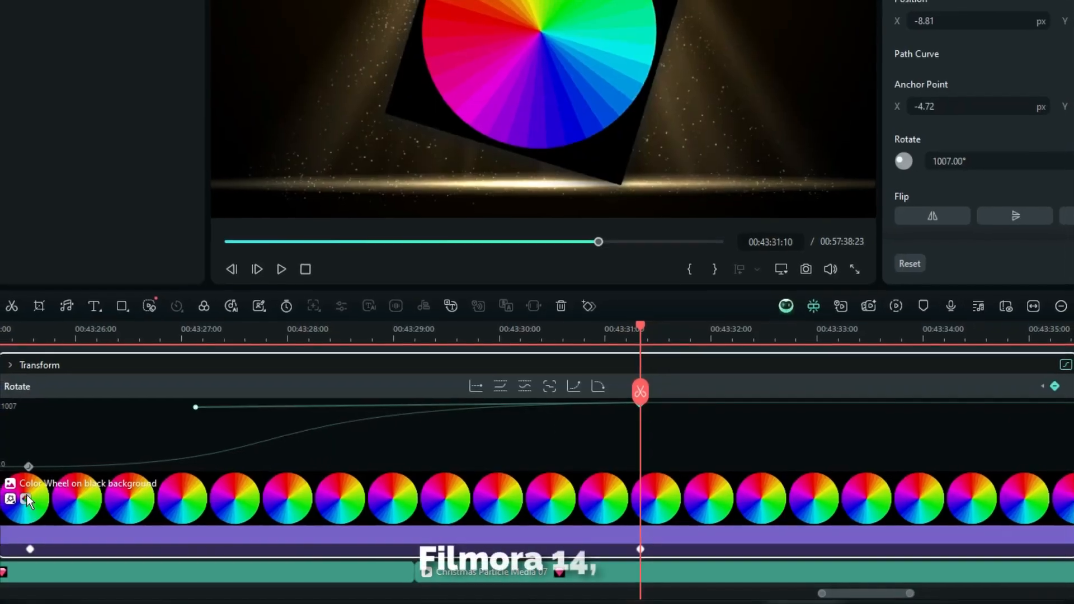
Collapse the keyframe graph and play the spinning color wheel animation
left_click(26, 499)
left_click_drag(17, 458, 17, 515)
left_click(70, 427)
key("space")
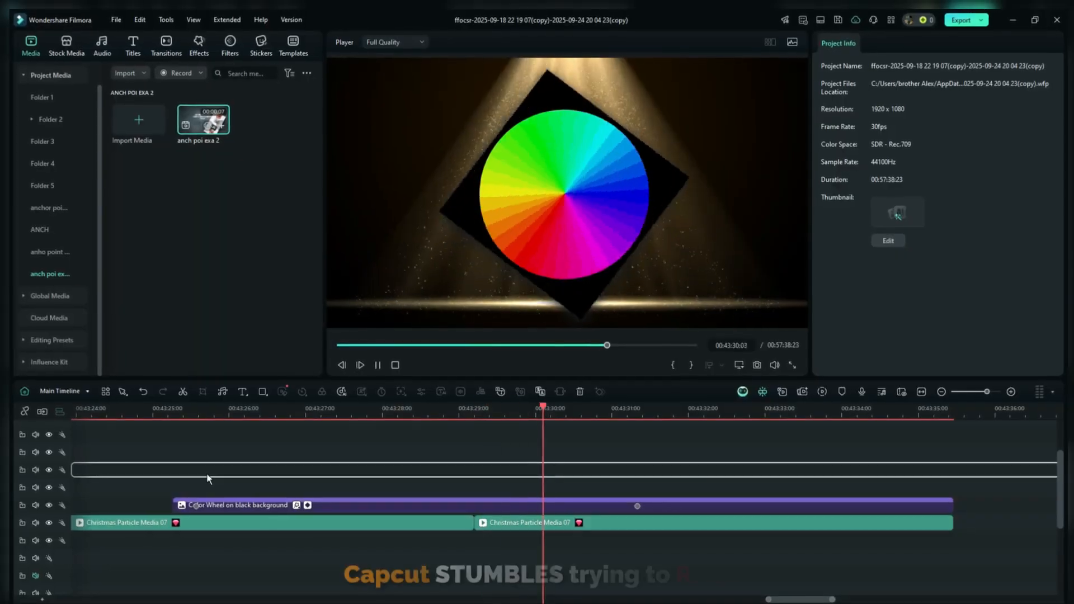
Review the effects applied to the color wheel clip
left_click(201, 510)
left_click(908, 49)
scroll(876, 270, "down", 5)
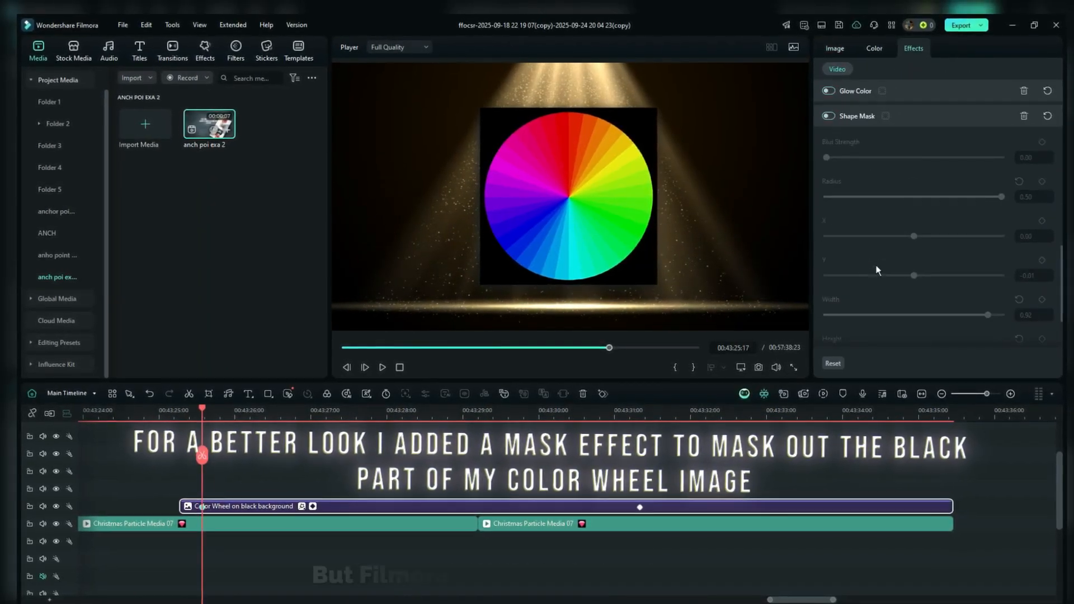
left_click(831, 160)
scroll(845, 168, "up", 3)
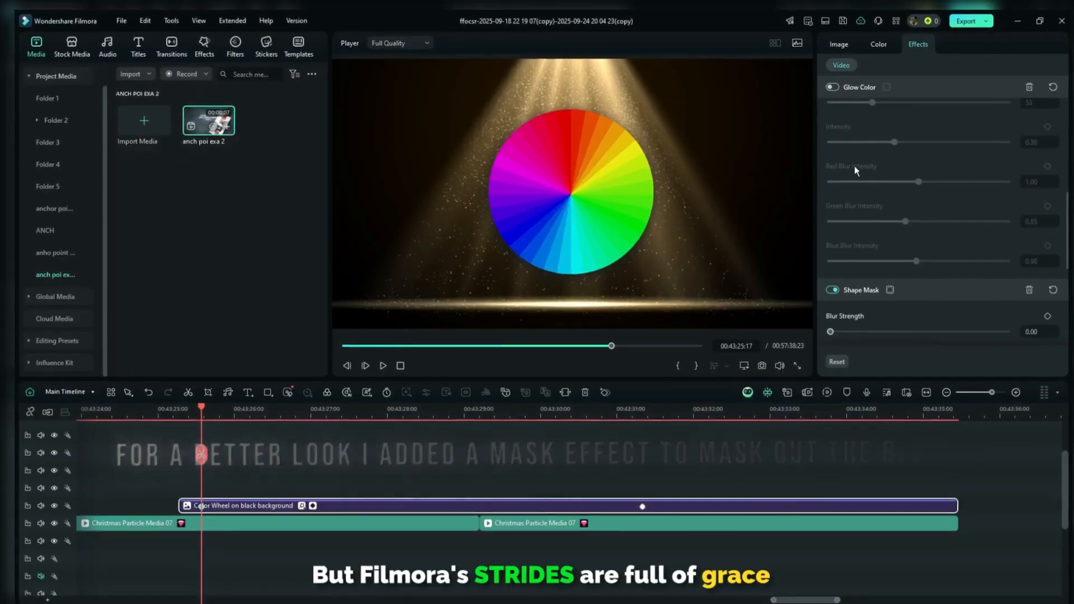
scroll(865, 186, "up", 5)
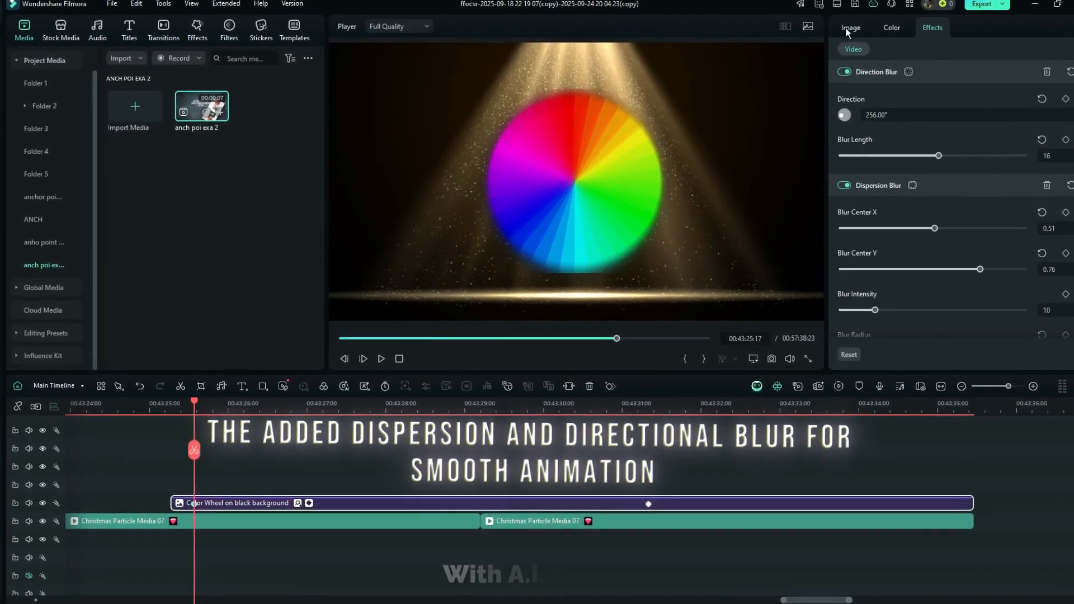
Set the color wheel's scale to 32% and animate its X position from about -1137 px at the start to about 854 px
left_click(849, 29)
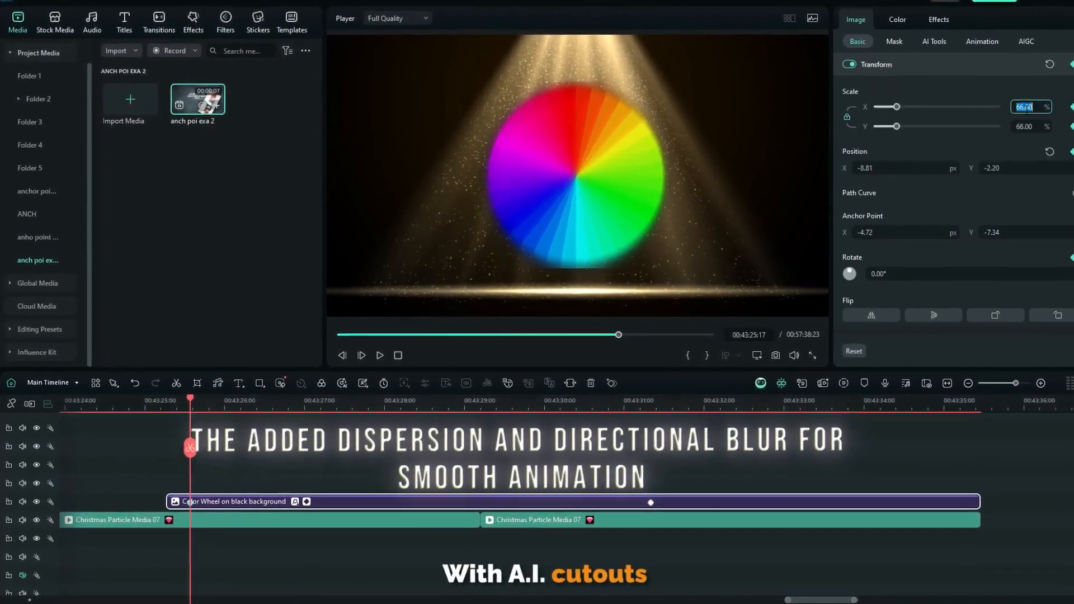
type("50")
key("Return")
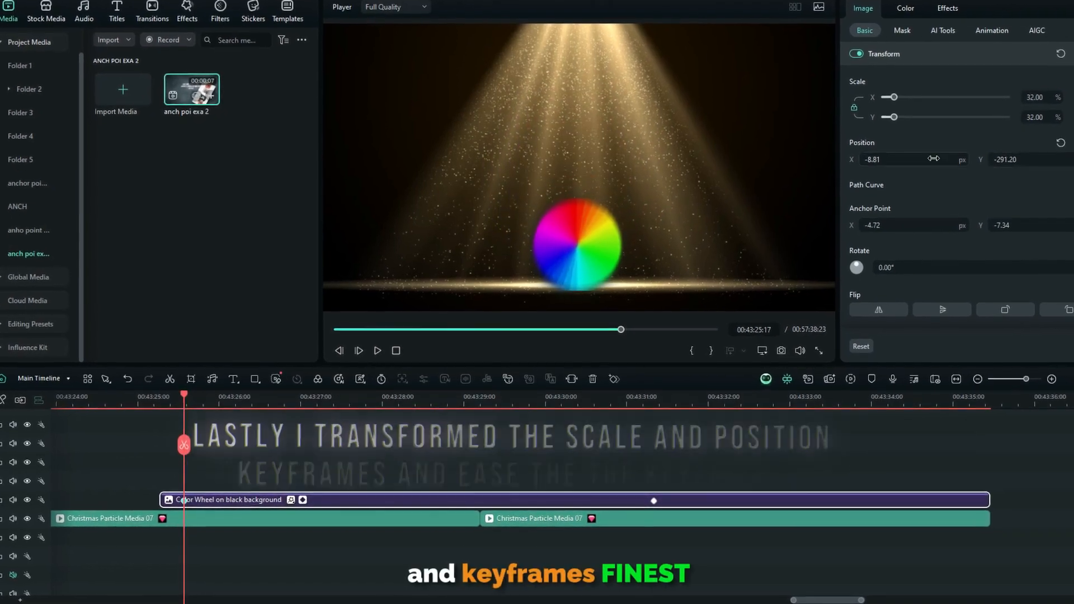
left_click_drag(933, 158, 718, 429)
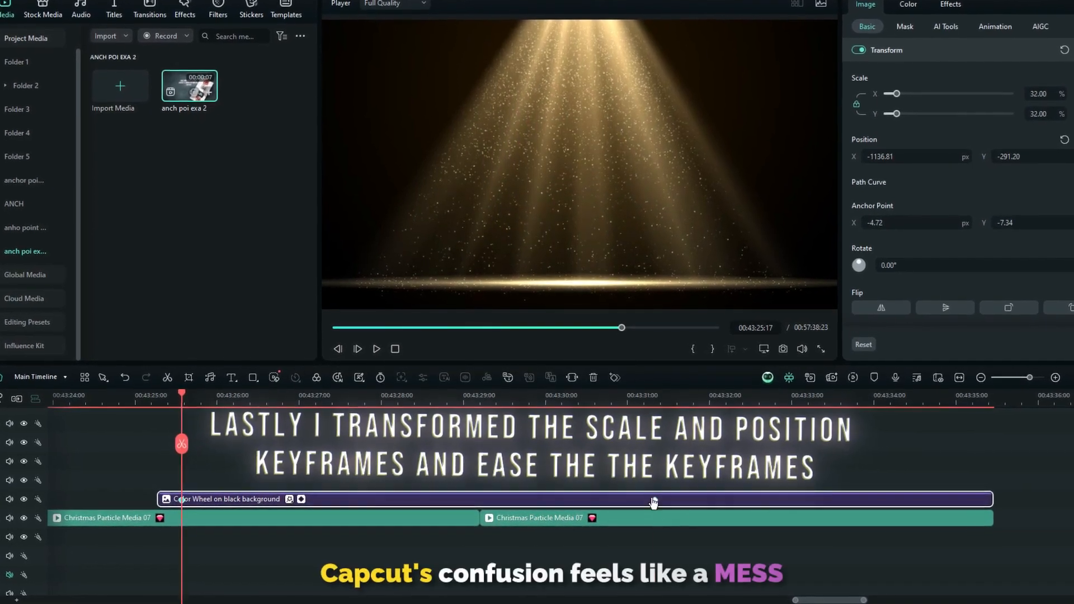
left_click_drag(902, 161, 1024, 161)
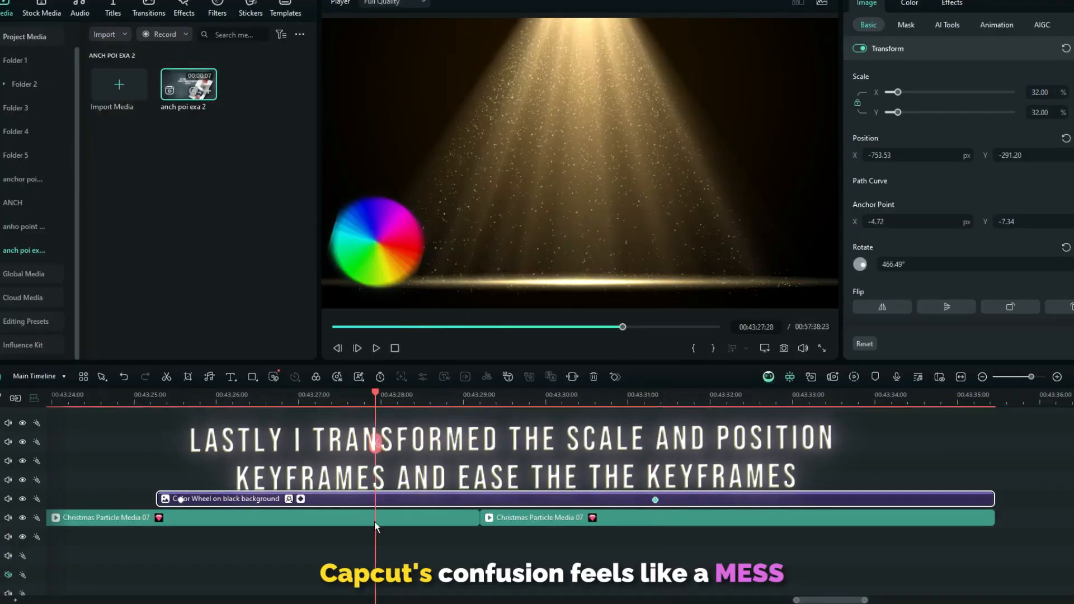
Open the effects settings and step through the clip's keyframes to review the blur values
left_click(952, 3)
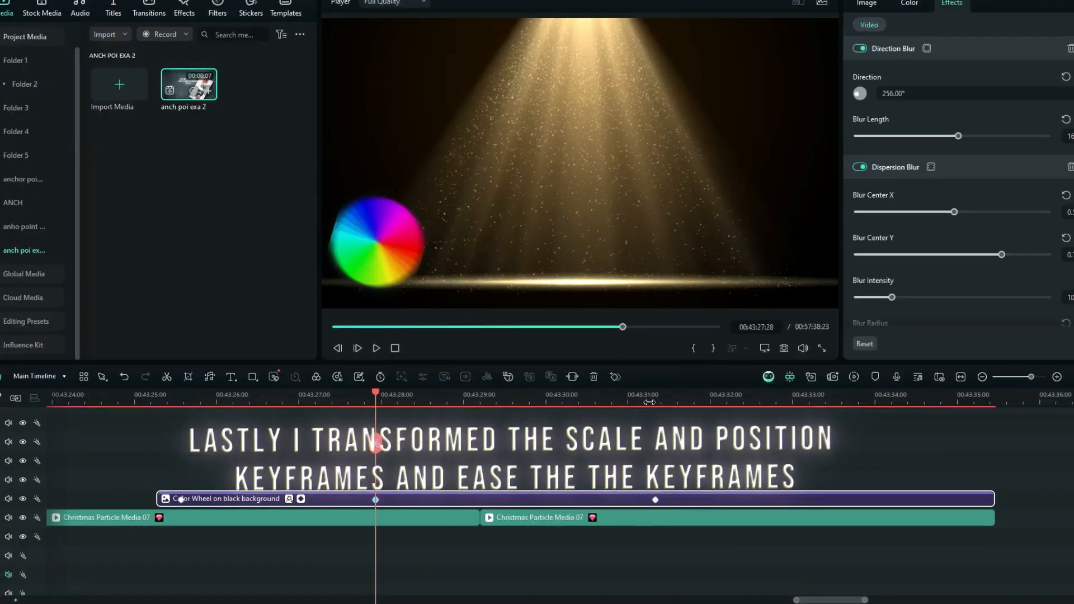
left_click(654, 402)
left_click(182, 501)
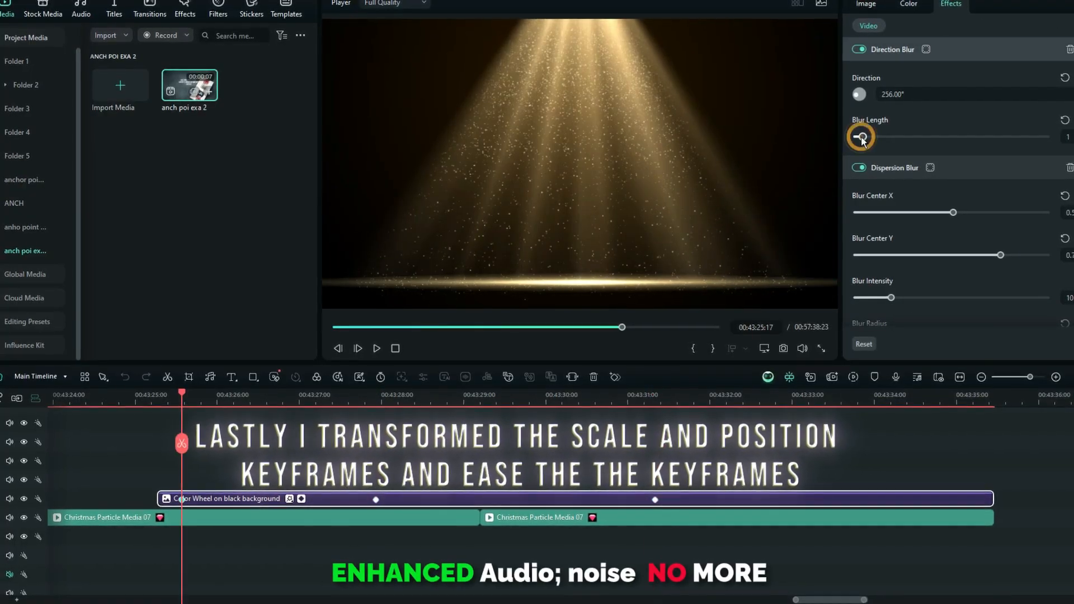
left_click(375, 499)
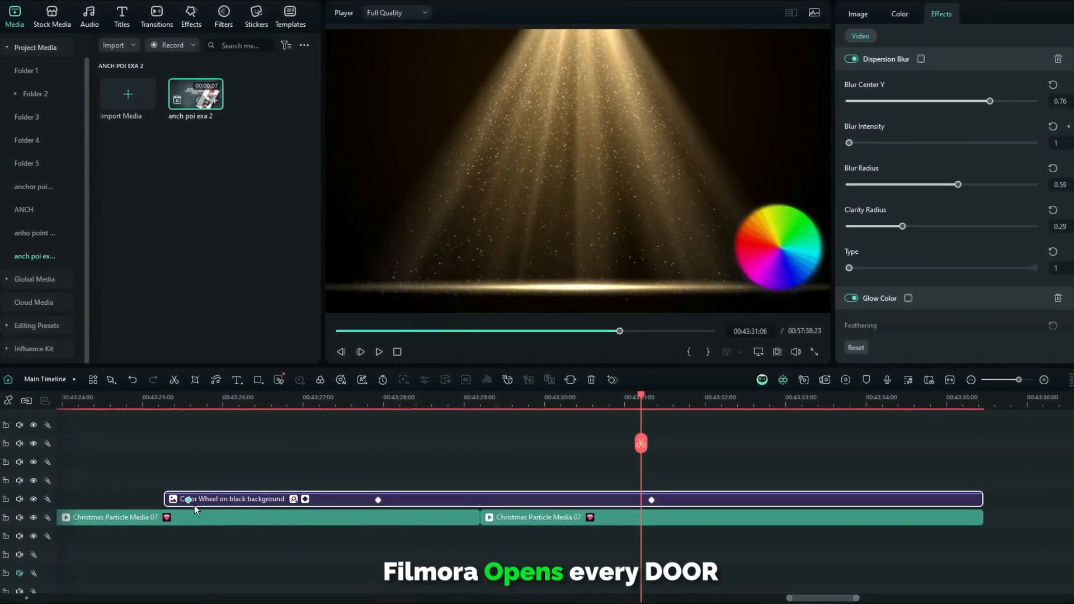
Apply a Bezier curve easing to the color wheel's keyframes and open its blur intensity graph
right_click(195, 505)
left_click(394, 545)
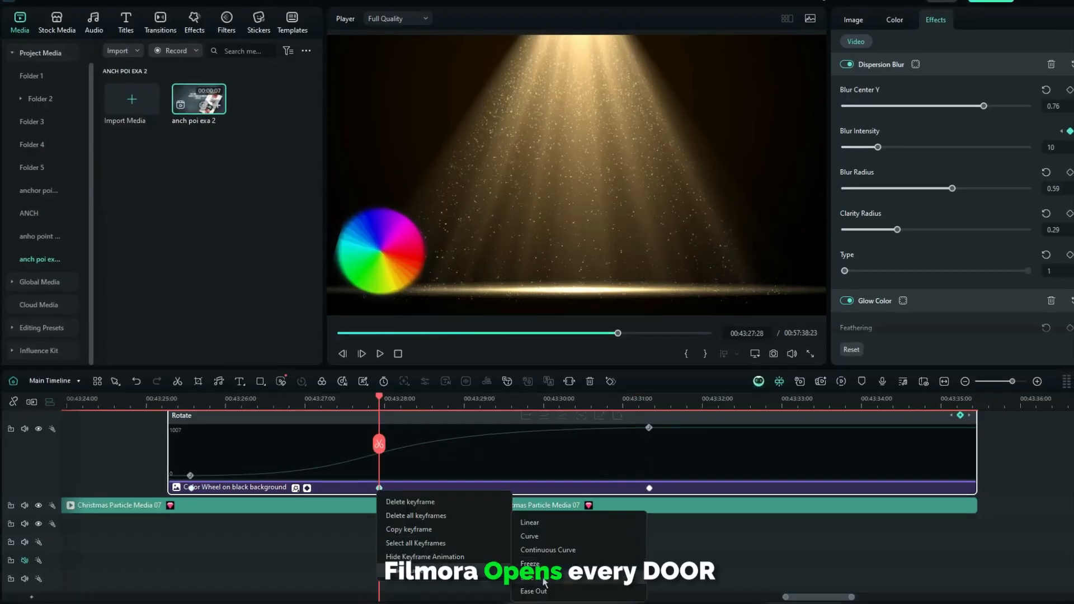
left_click(543, 579)
right_click(651, 491)
scroll(696, 532, "up", 2)
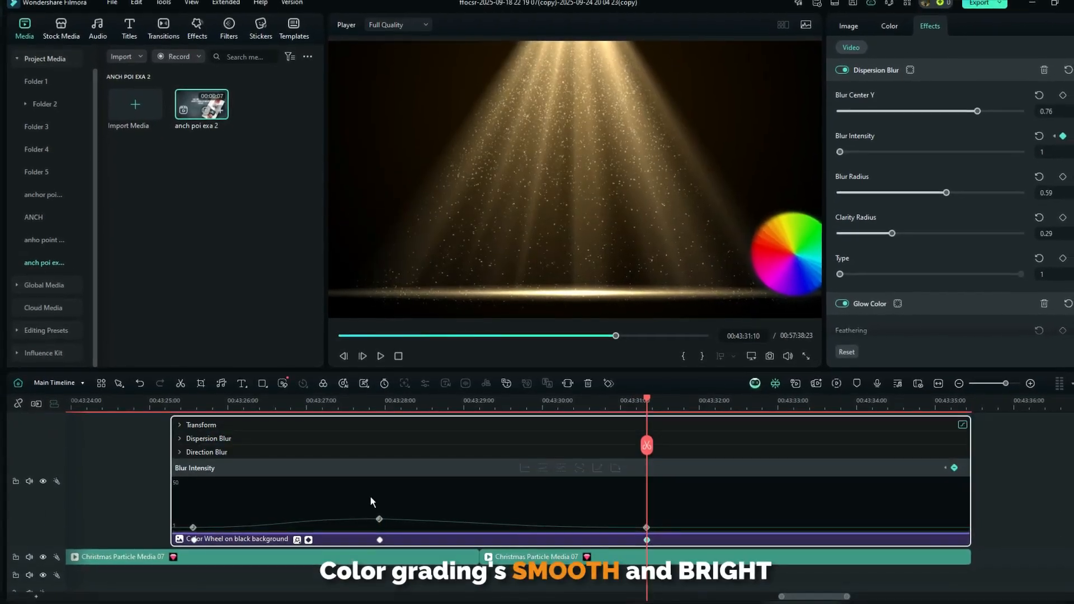
Collapse the keyframe graph and play the eased color wheel animation
left_click(311, 540)
left_click(172, 473)
key("space")
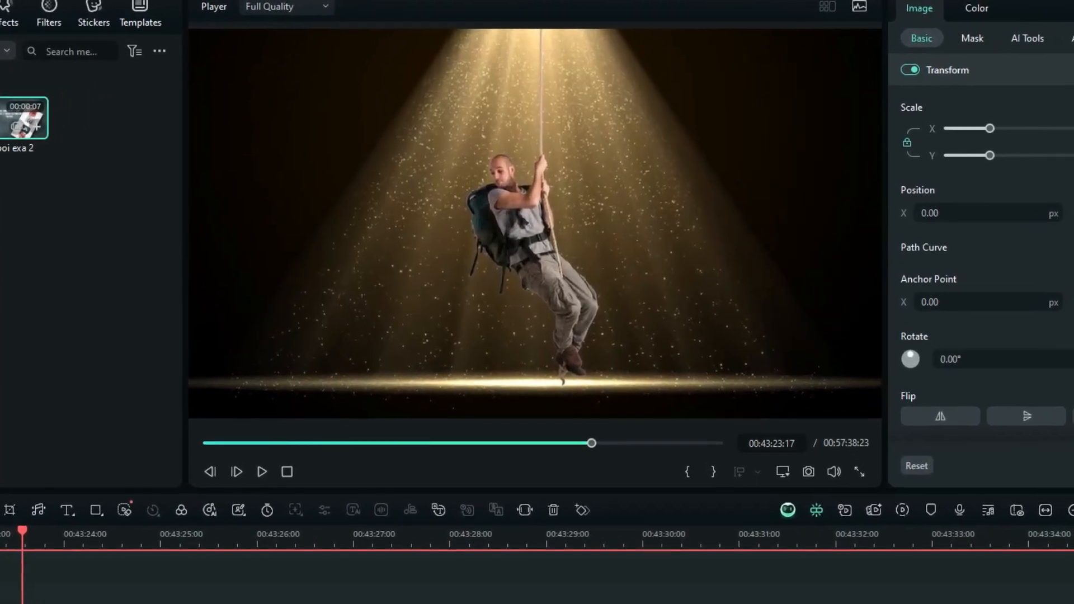
Select the climber image and move its anchor point to the top of the rope, about X 26.82 px, Y 539.45 px
left_click(551, 257)
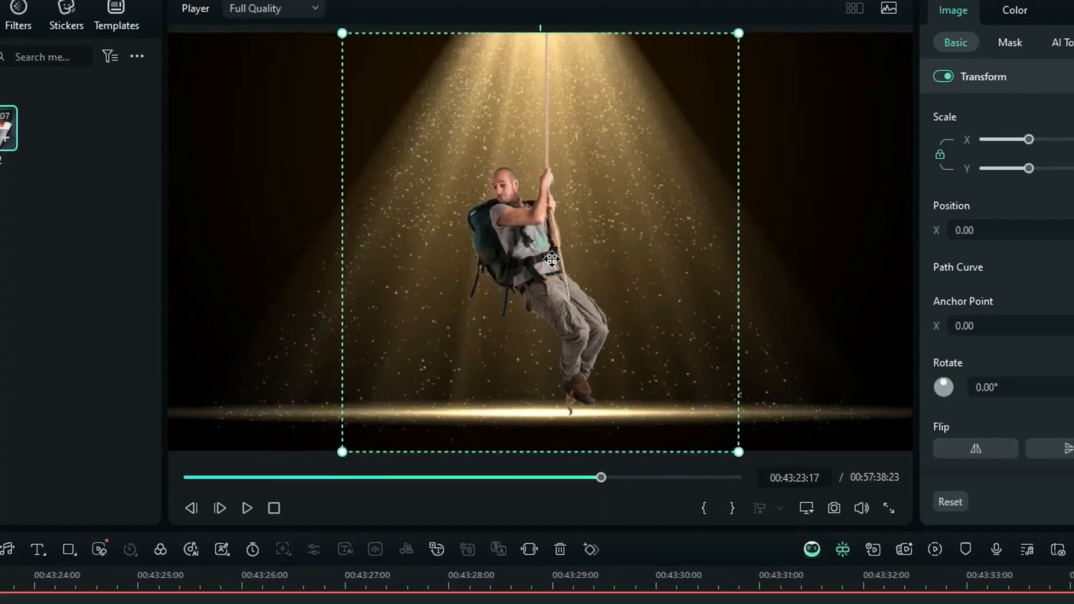
left_click_drag(554, 168, 555, 167)
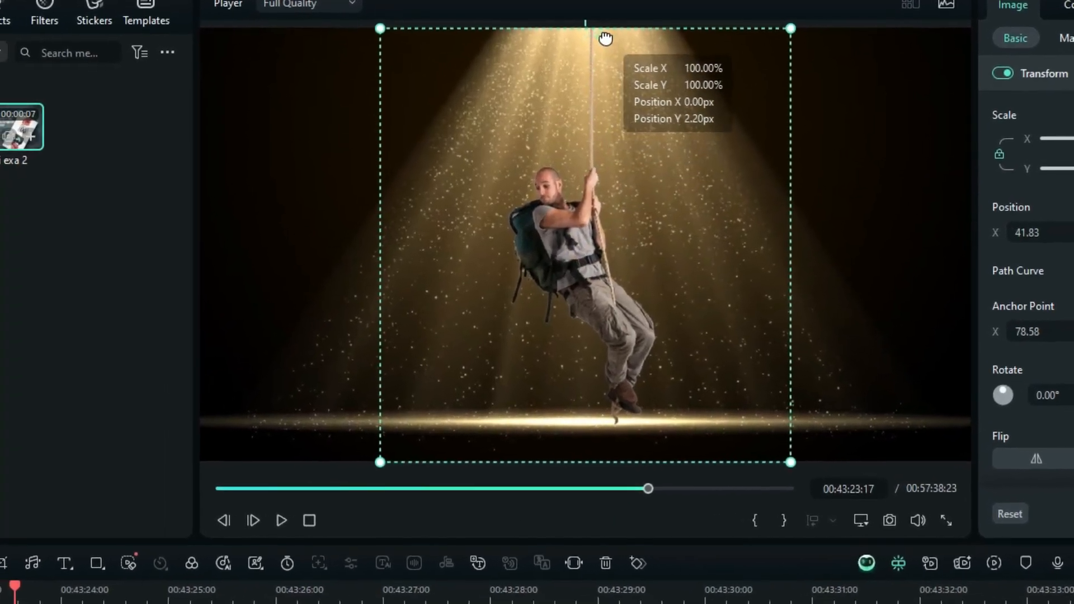
left_click_drag(601, 33, 601, 32)
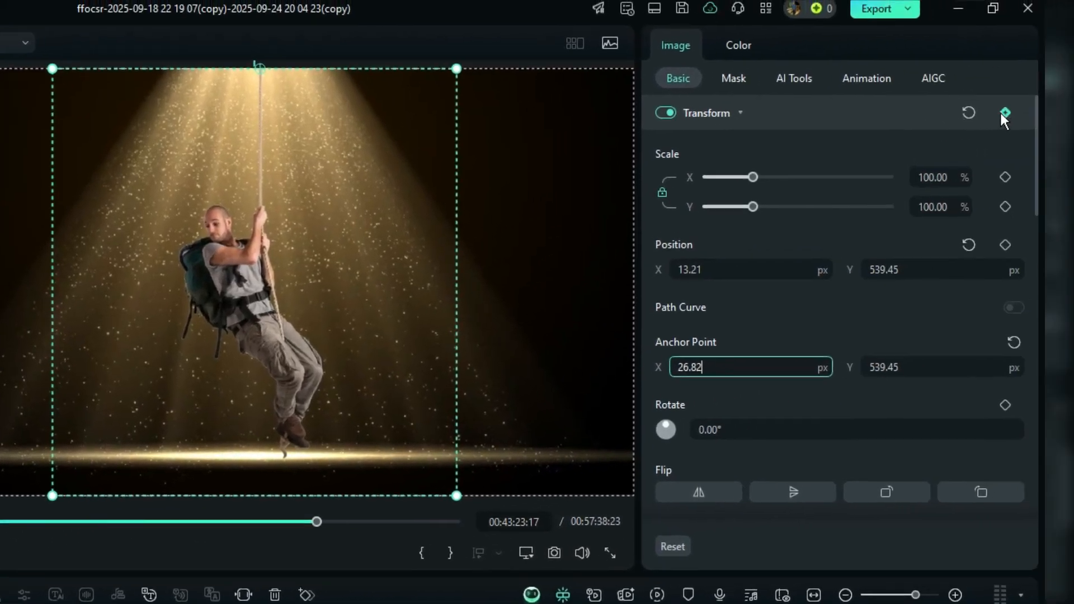
Move the playhead to about 00:43:24:15 and keyframe the climber's rotation at -48°
left_click(1000, 115)
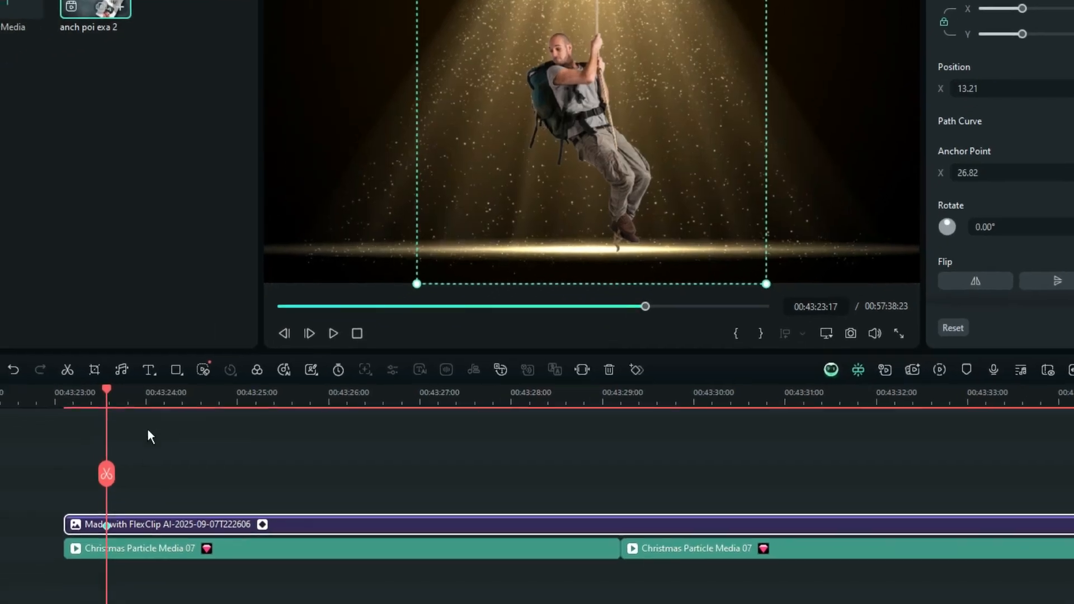
left_click_drag(63, 501, 112, 495)
left_click_drag(217, 438, 253, 439)
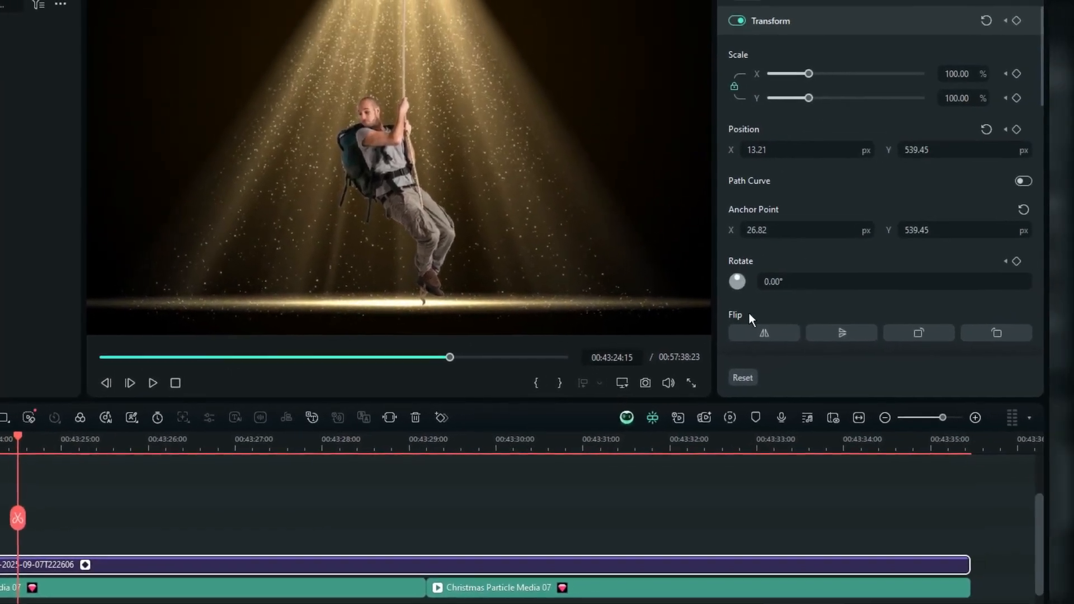
type("-48")
key("Return")
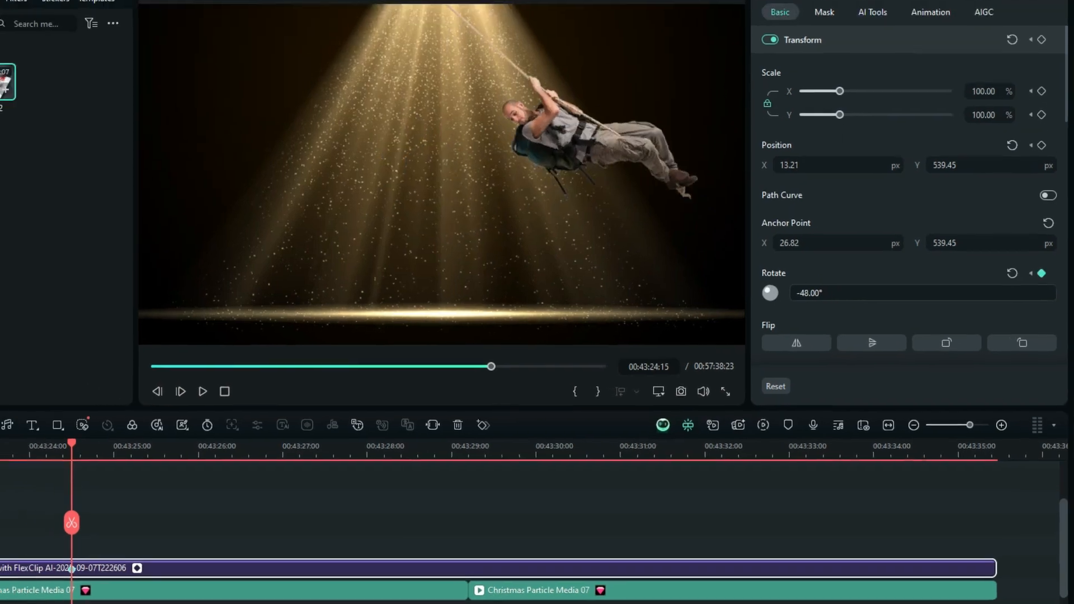
Add alternating rotation keyframes across the climber clip so it swings, ending at 0° on the last frame
left_click(151, 538)
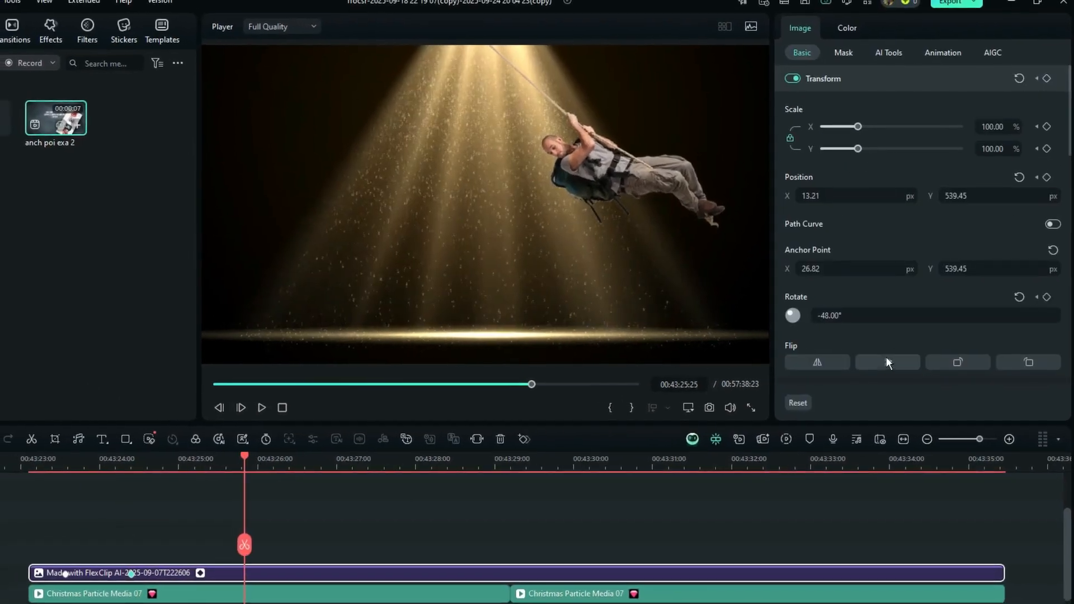
left_click_drag(836, 316, 864, 309)
left_click(427, 540)
left_click(427, 563)
left_click(608, 538)
left_click(608, 562)
left_click(793, 537)
left_click(793, 552)
left_click(912, 534)
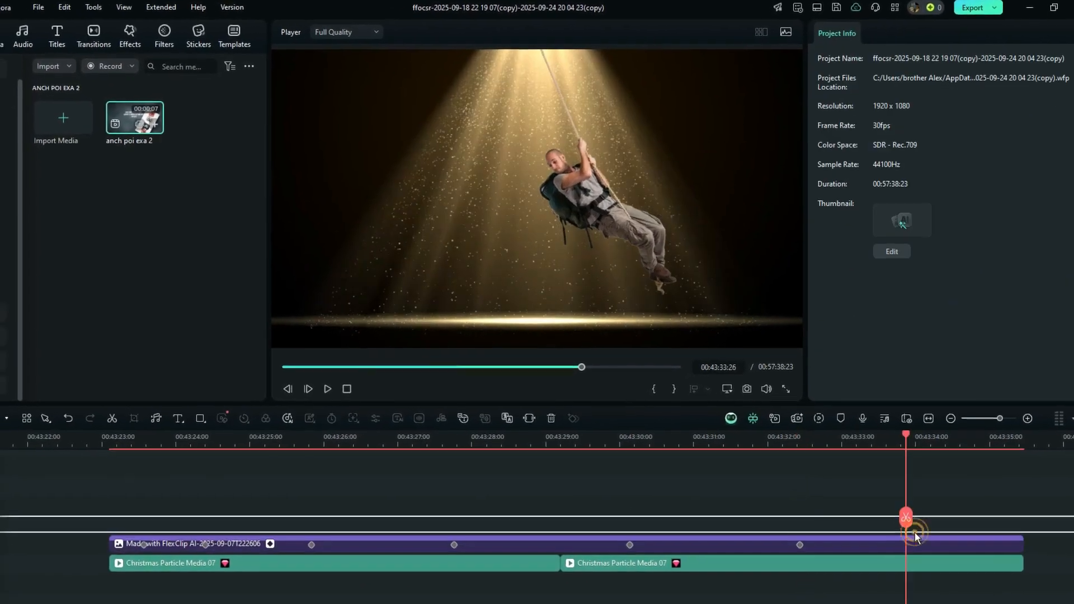
left_click(991, 538)
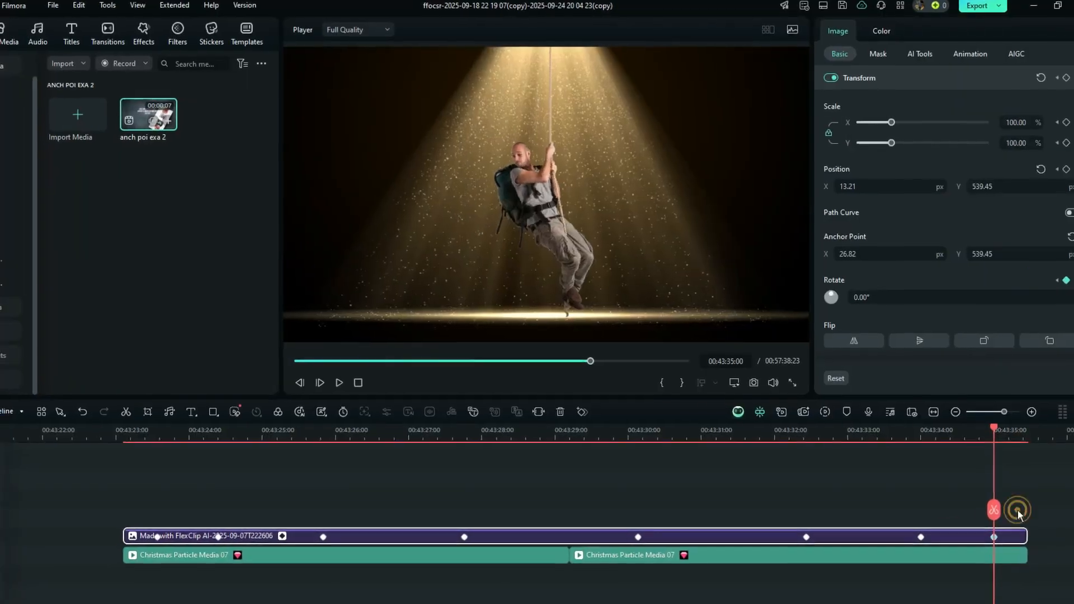
Play the swinging climber animation from the start of the clip
left_click(216, 499)
key("space")
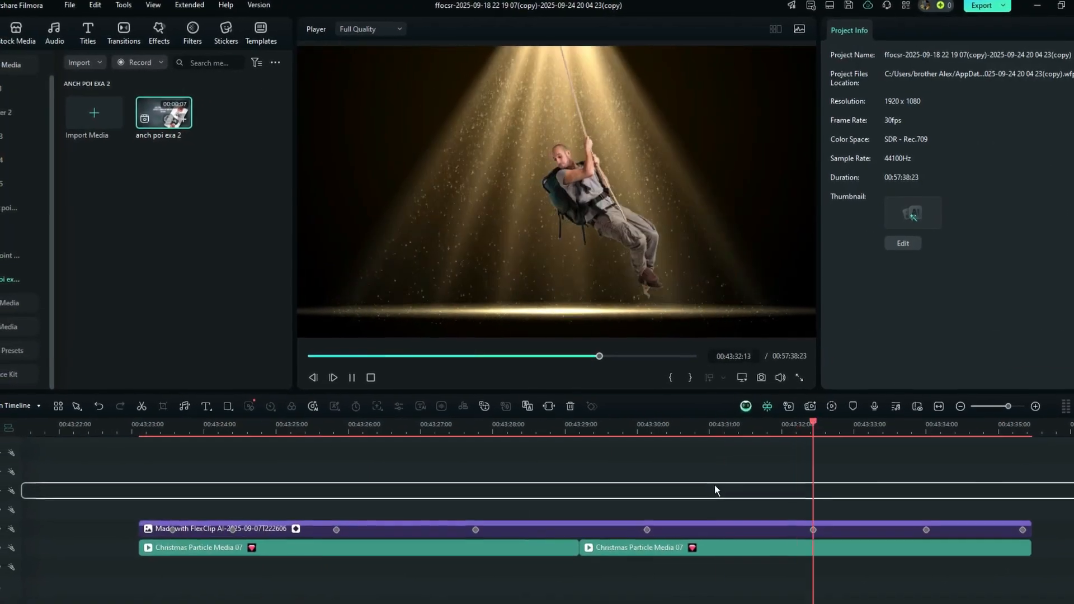
key("space")
Select all of the climber clip's keyframes and apply the Continuous Curve Bezier easing to them
left_click(147, 530)
left_click_drag(169, 532, 148, 550)
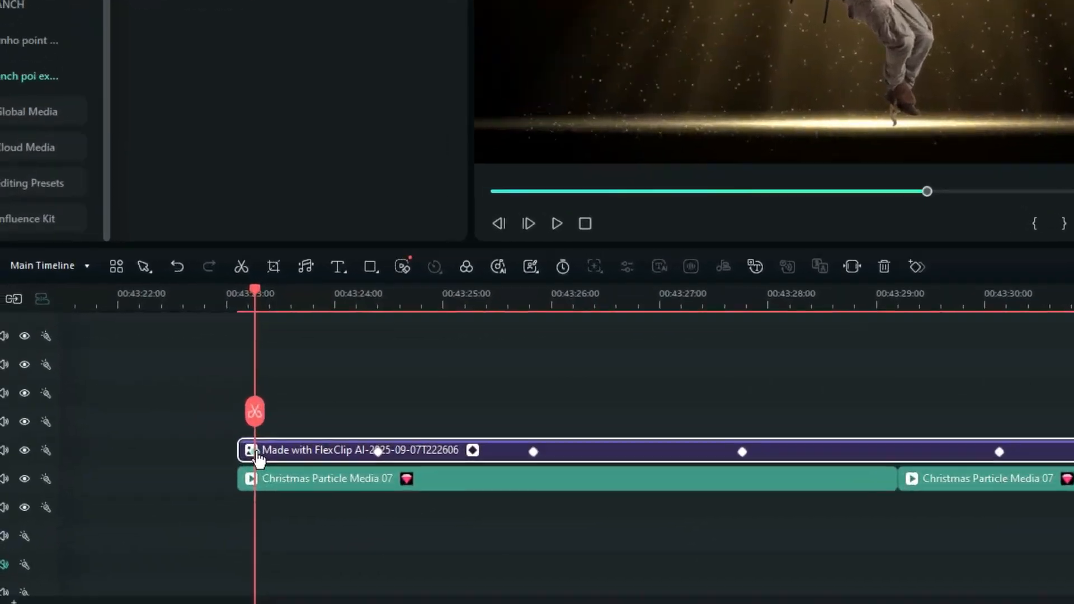
right_click(156, 530)
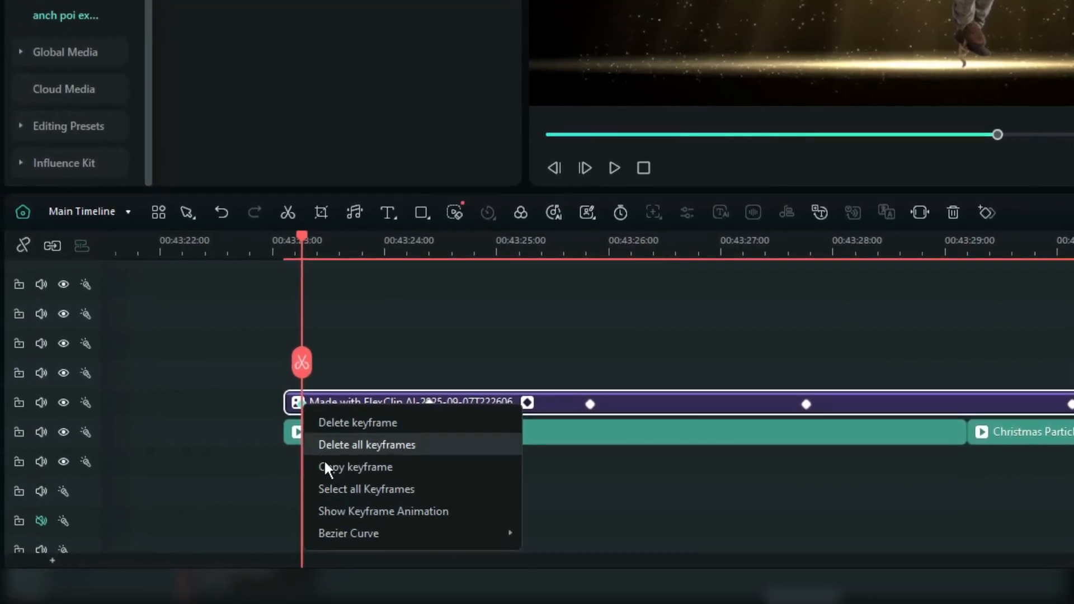
left_click(332, 490)
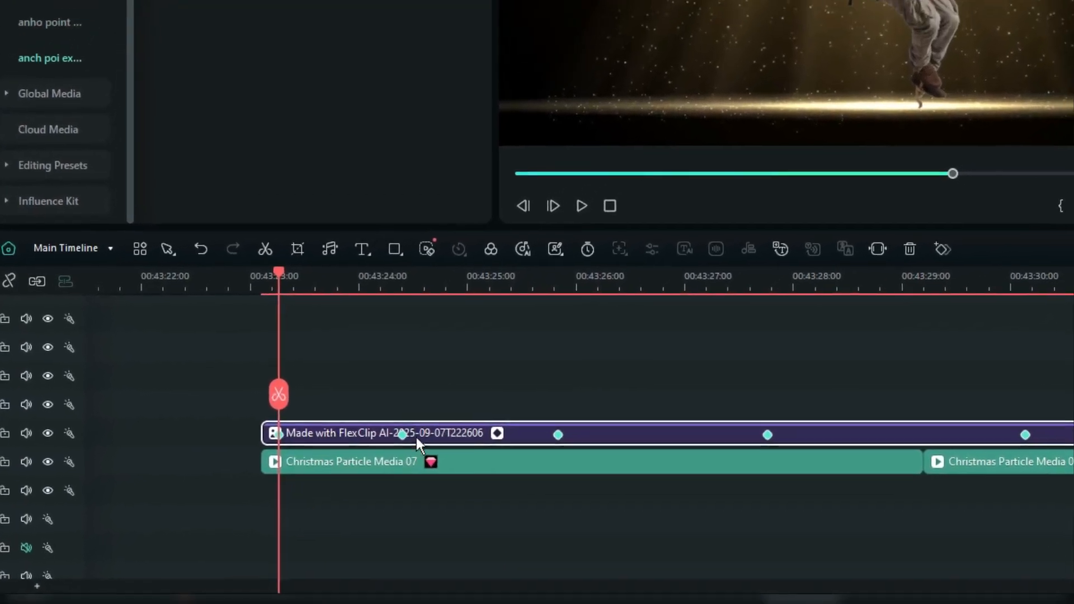
right_click(555, 439)
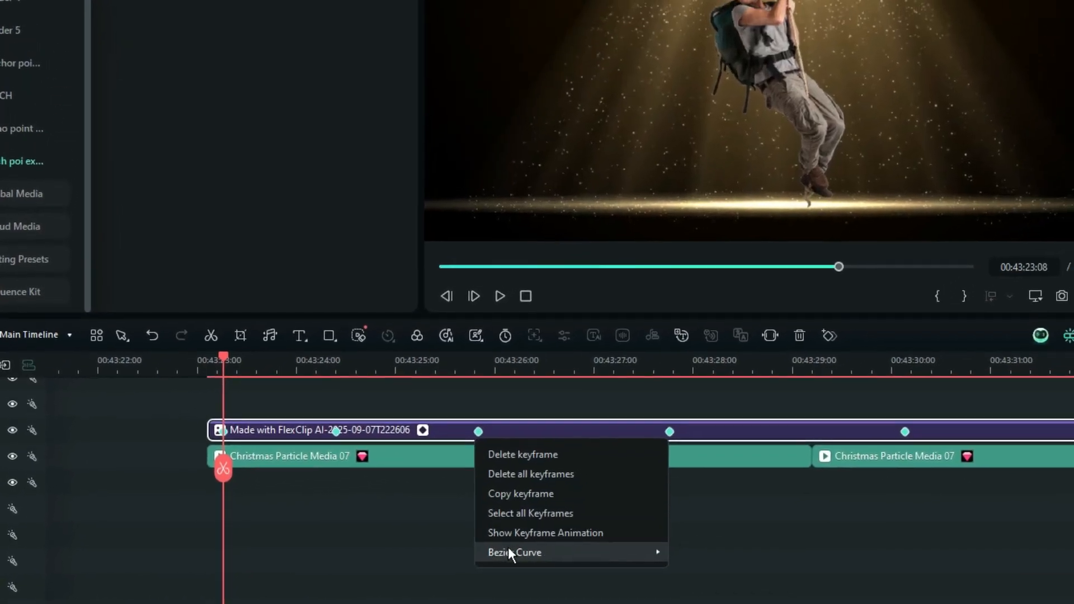
mouse_move(536, 529)
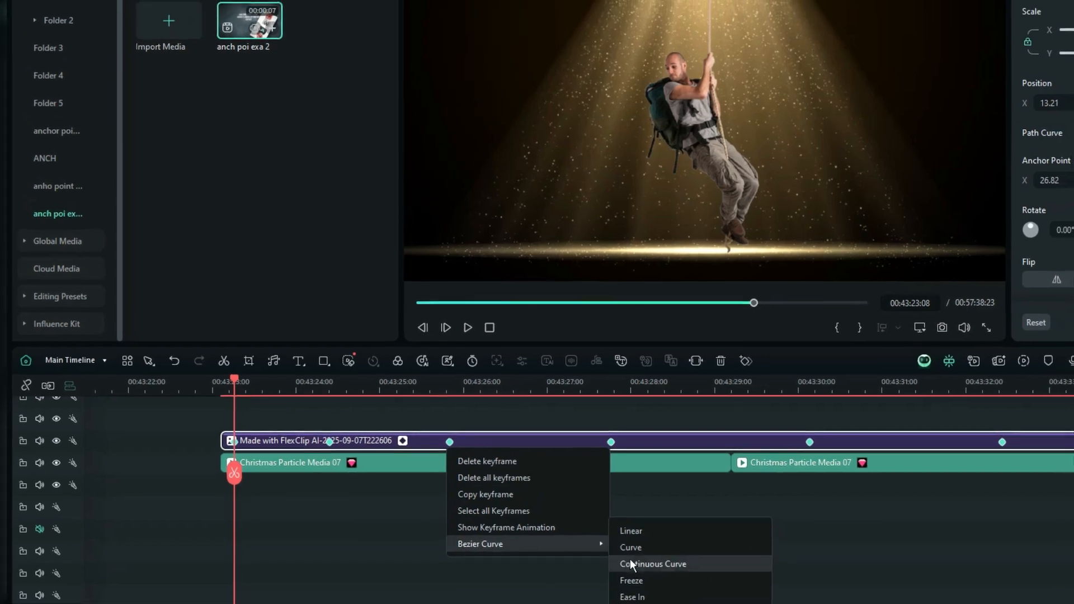
left_click(622, 562)
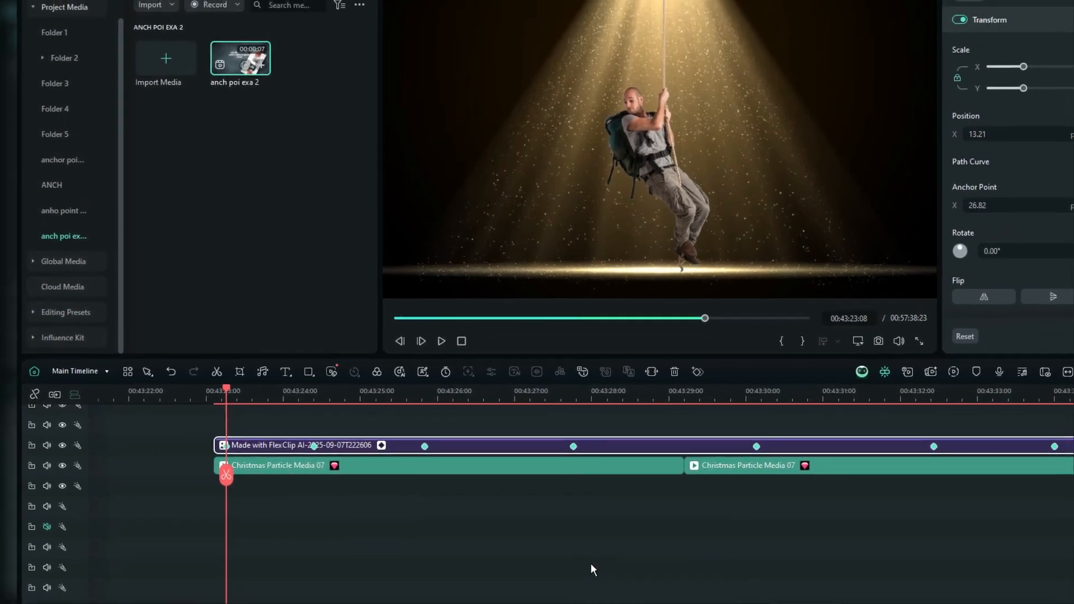